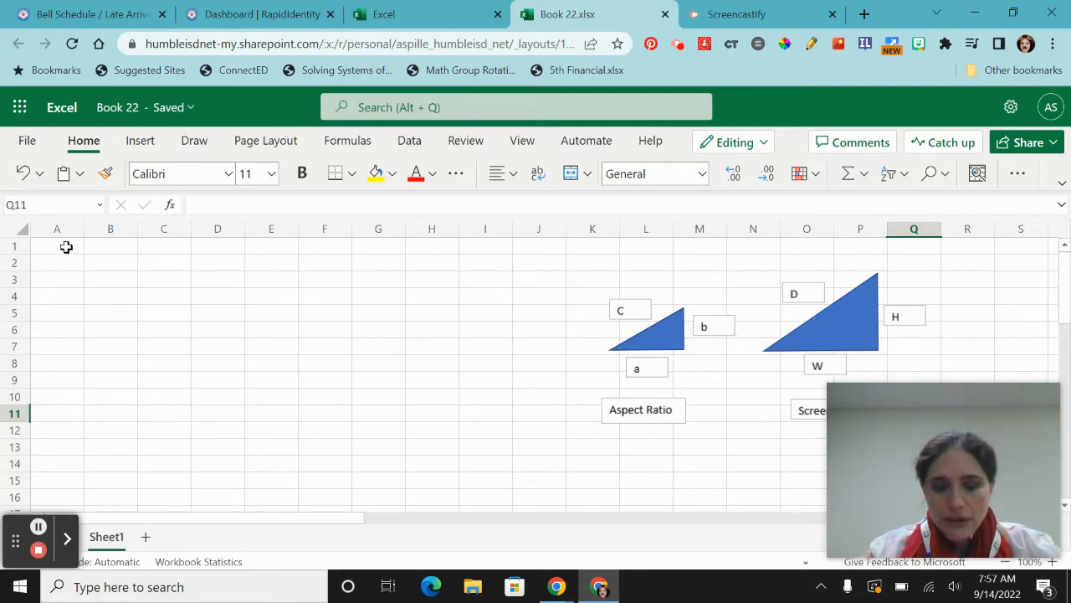
Merge cells A1:E1 and enter the title "Screen Size".
left_click_drag(67, 246, 256, 245)
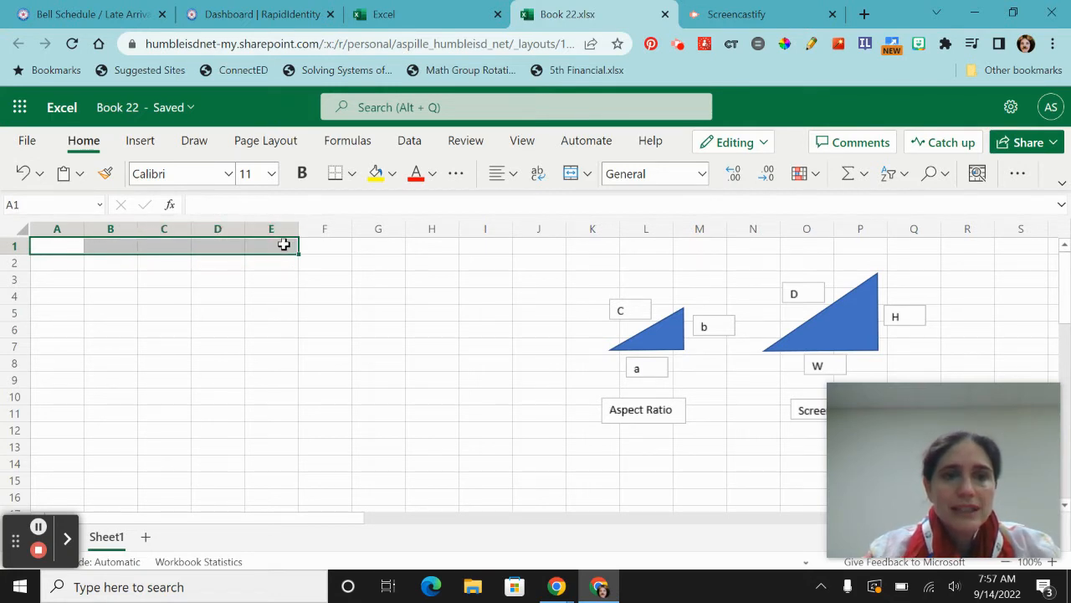
left_click(576, 175)
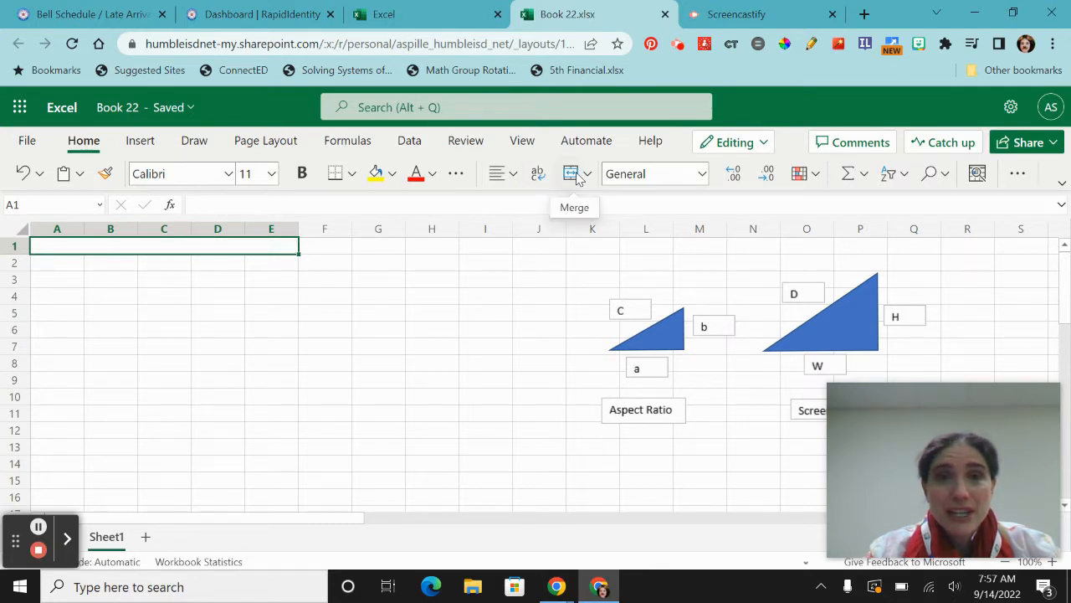
type("S")
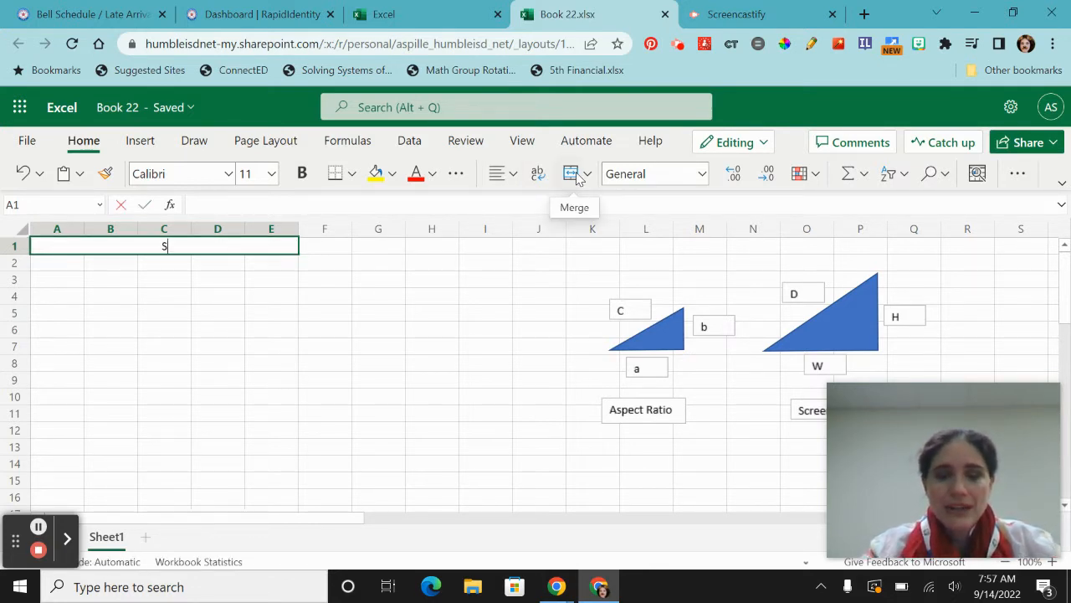
type("creen Size")
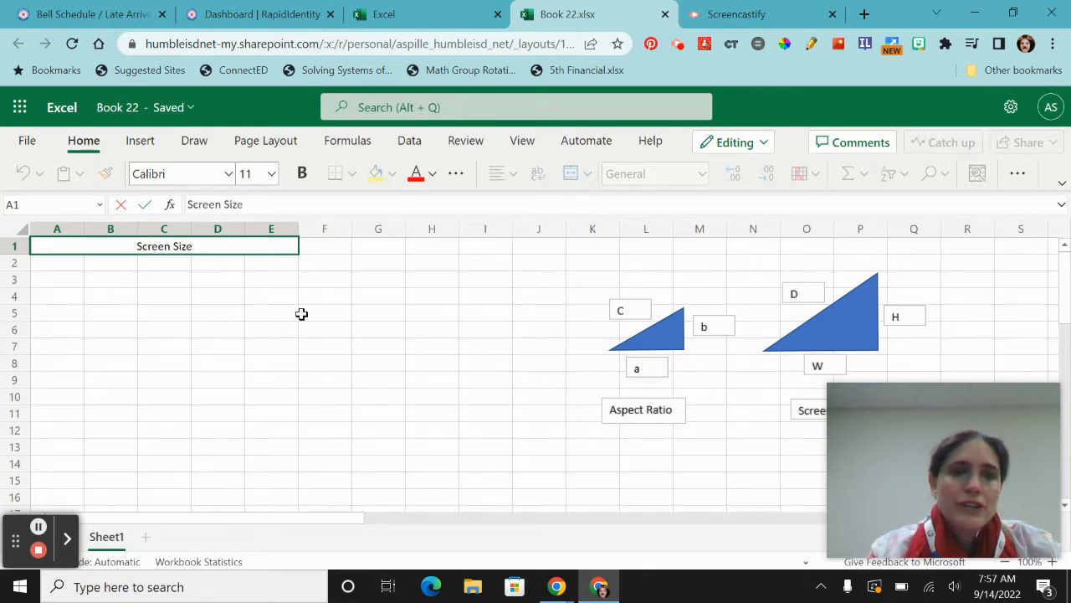
left_click(308, 313)
Format the "Screen Size" title as bold, size 14, with a bottom border.
left_click(181, 244)
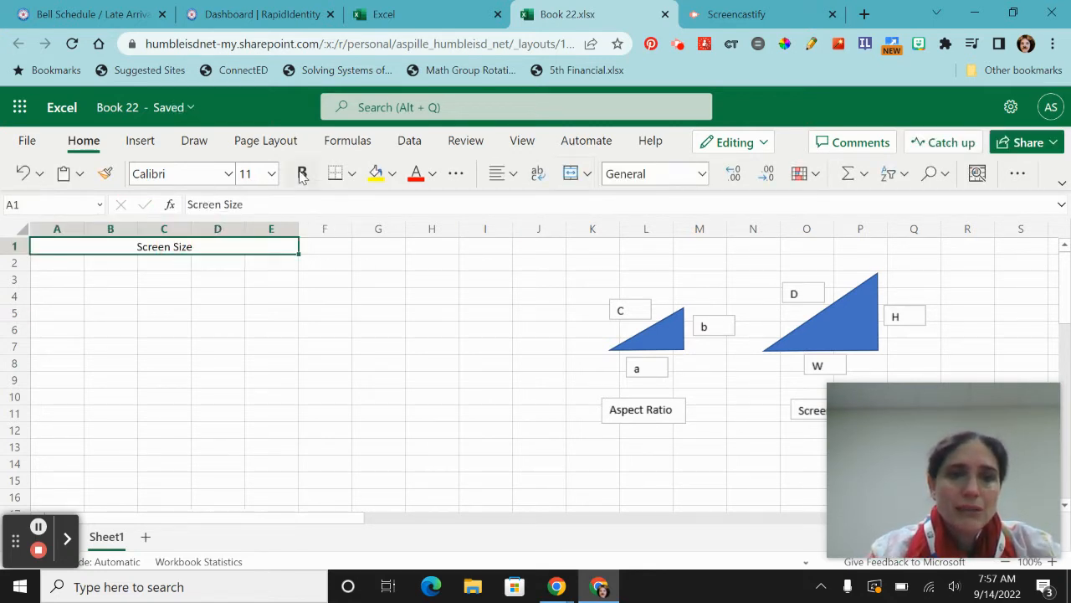
left_click(301, 173)
left_click(272, 175)
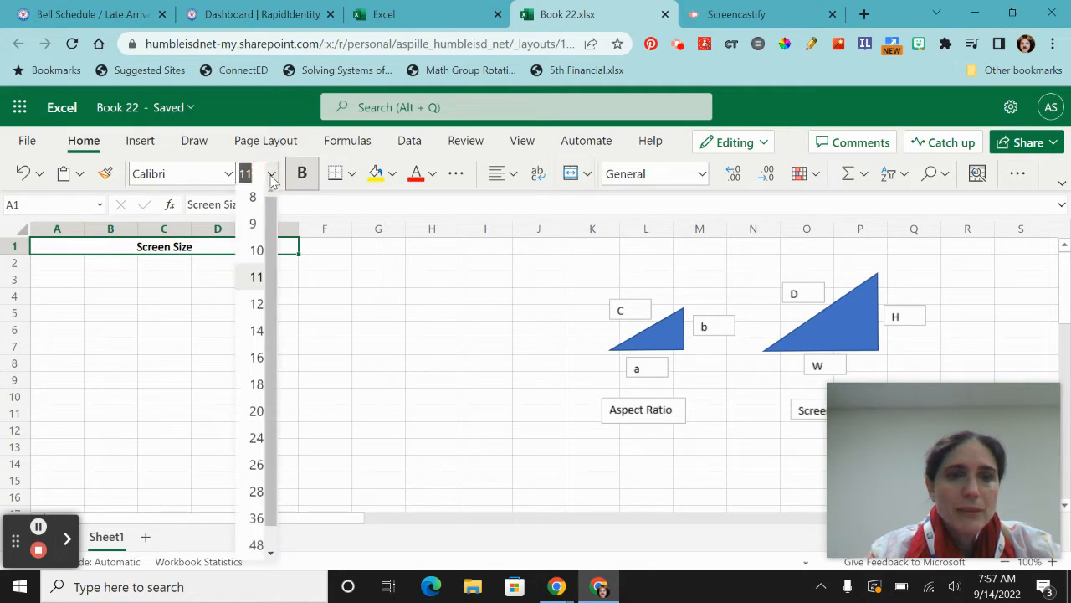
left_click(255, 335)
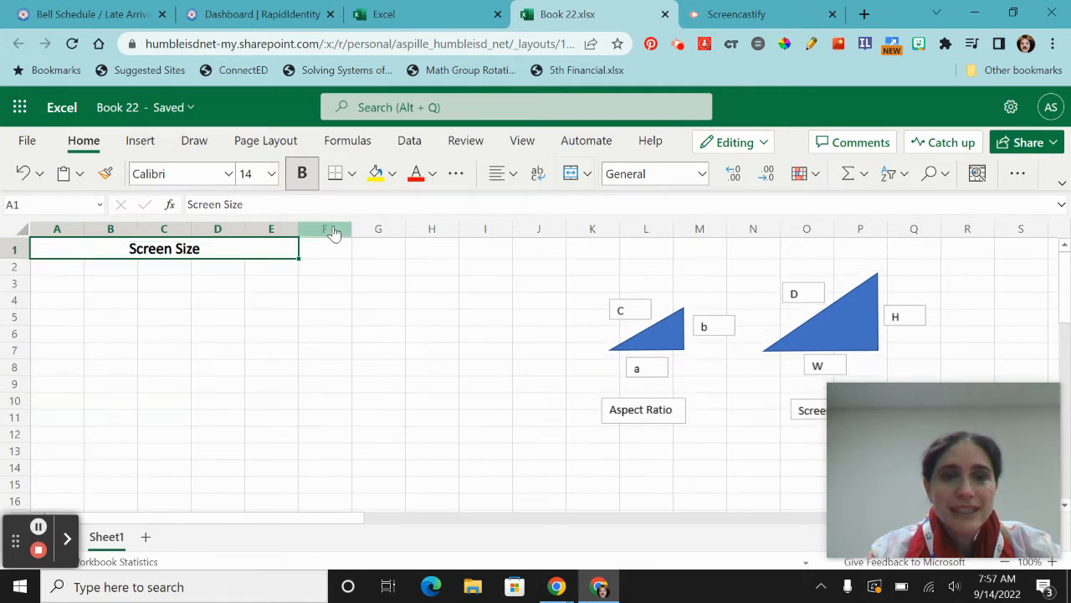
left_click(334, 178)
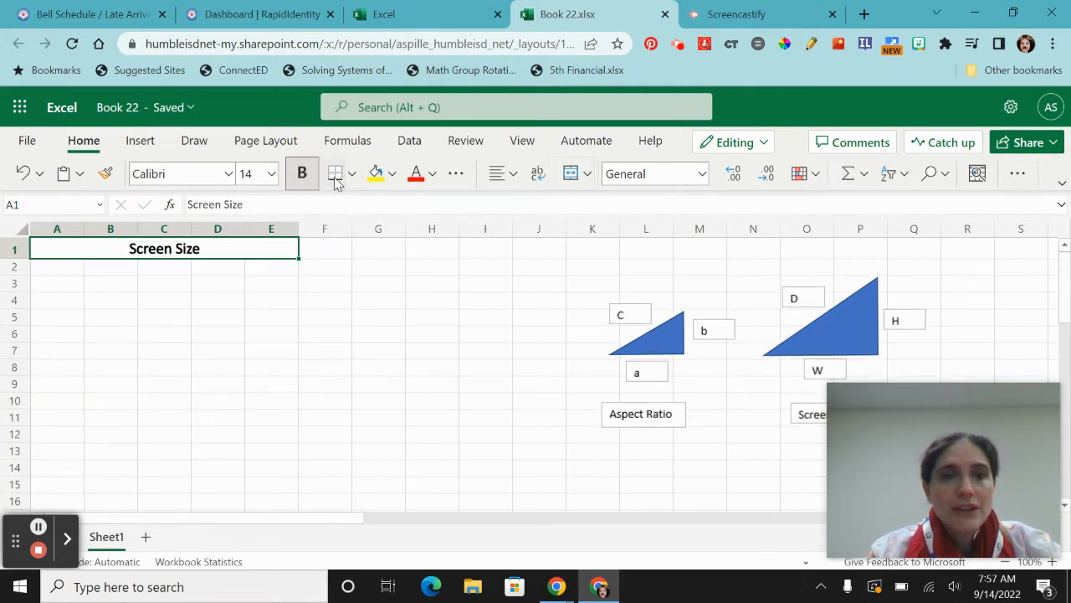
left_click(228, 284)
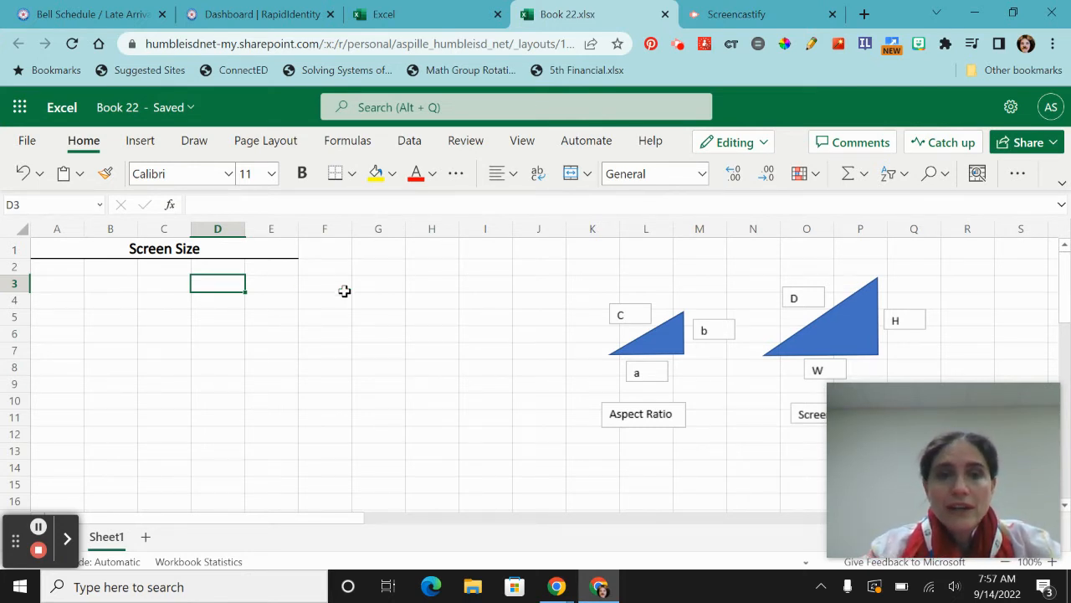
Enter the given screen size 55" in cell H3 and the ratio 16:9 in cell H4.
left_click(432, 282)
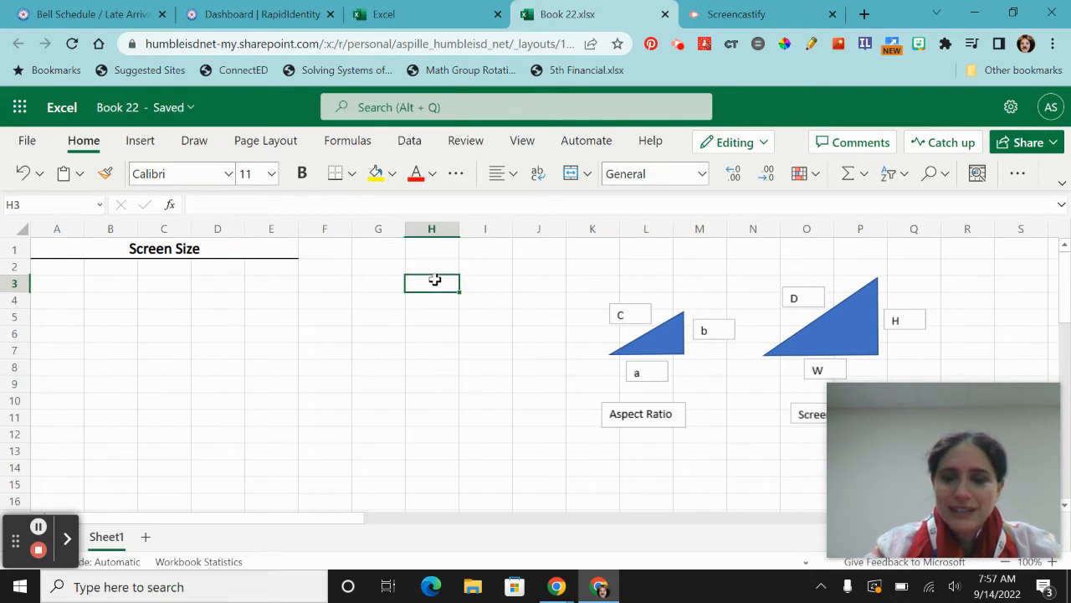
type("55\"")
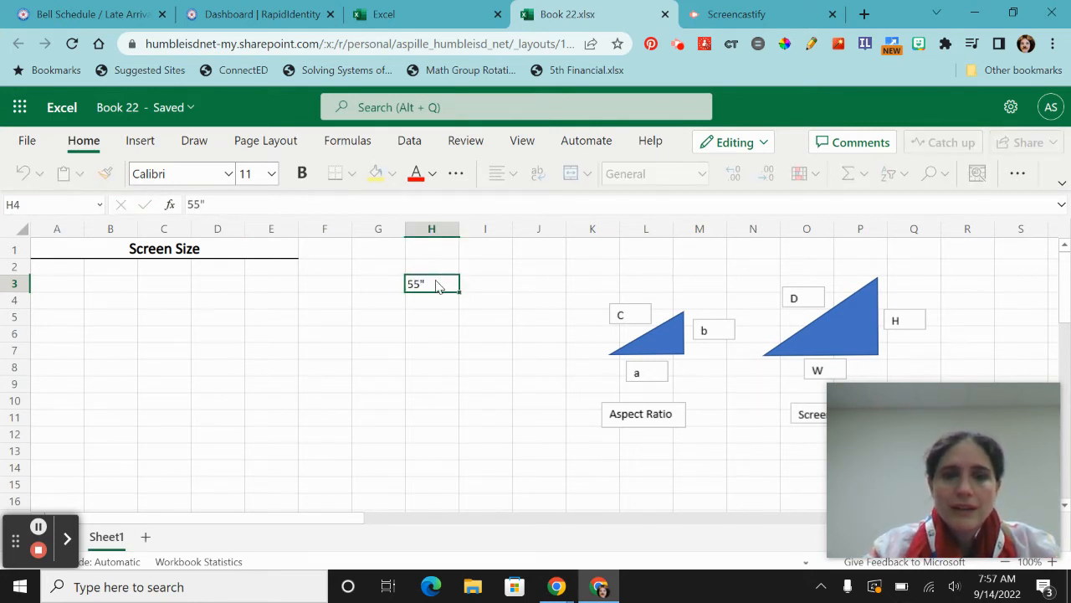
key("Return")
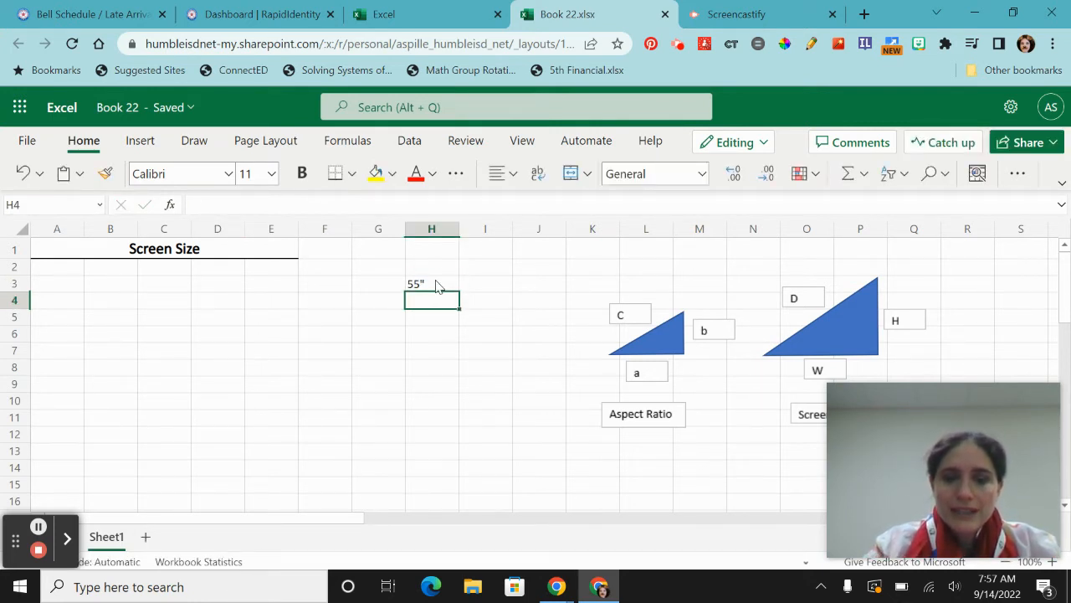
type("16:9")
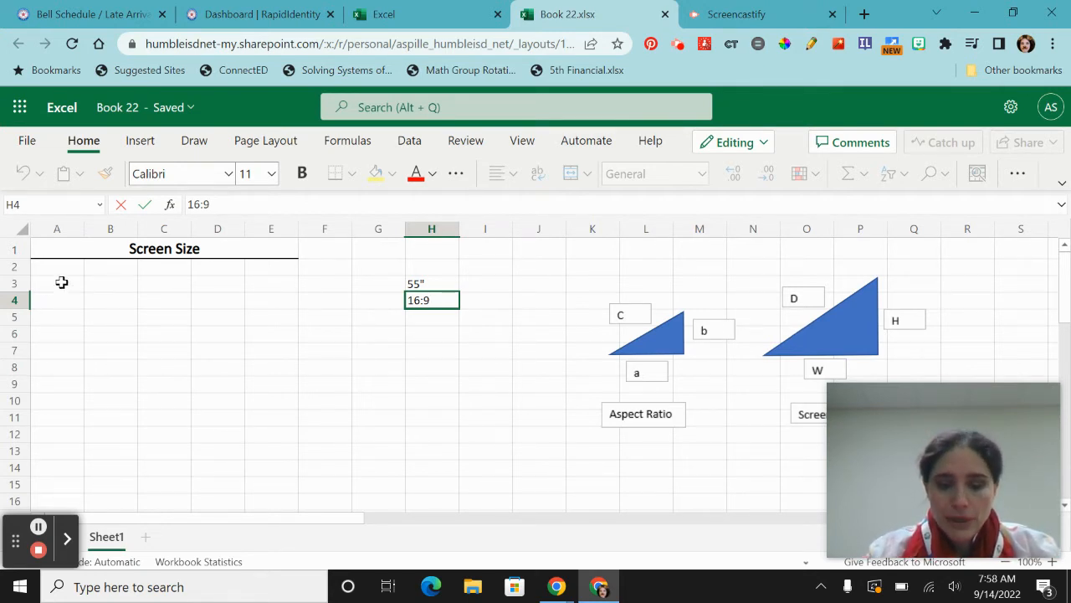
Merge cells A3:C3 and enter the heading "Diagonal Measurement".
left_click_drag(61, 282, 152, 283)
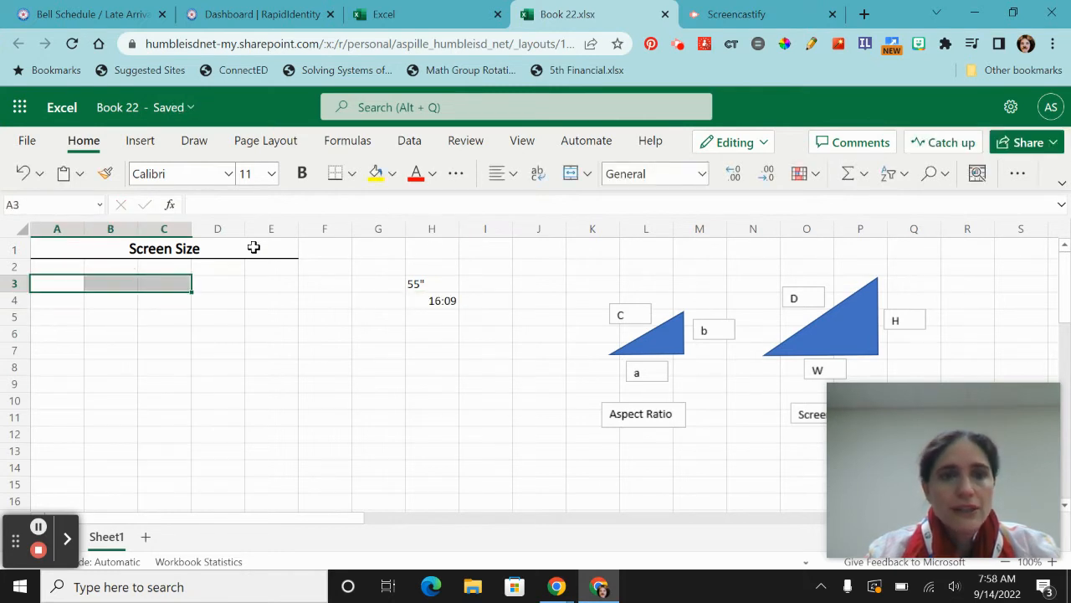
left_click(570, 177)
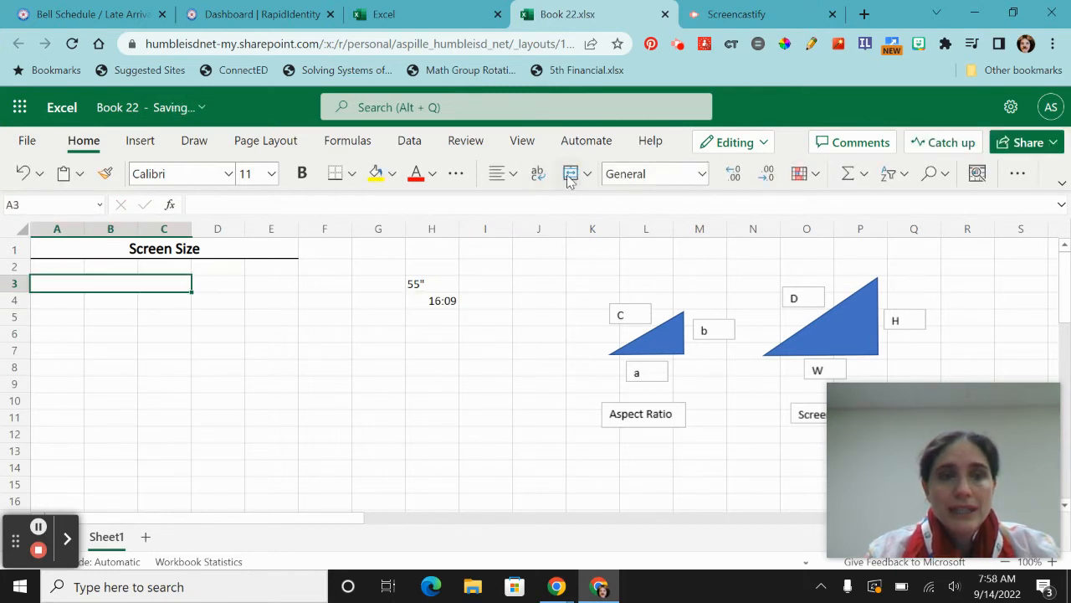
type("Diagonal")
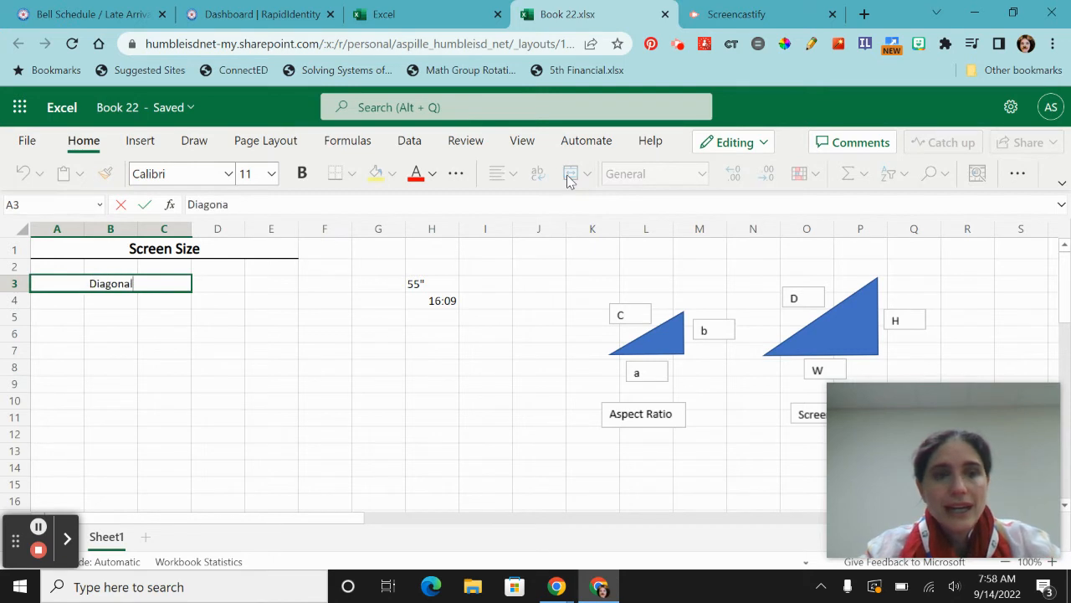
type(" Measu")
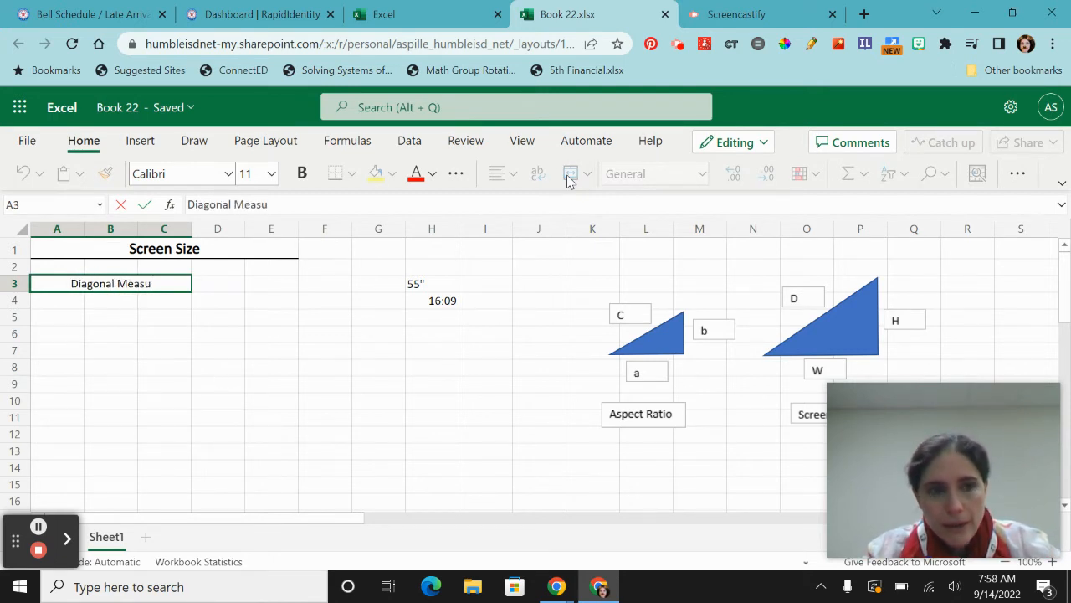
type("rement")
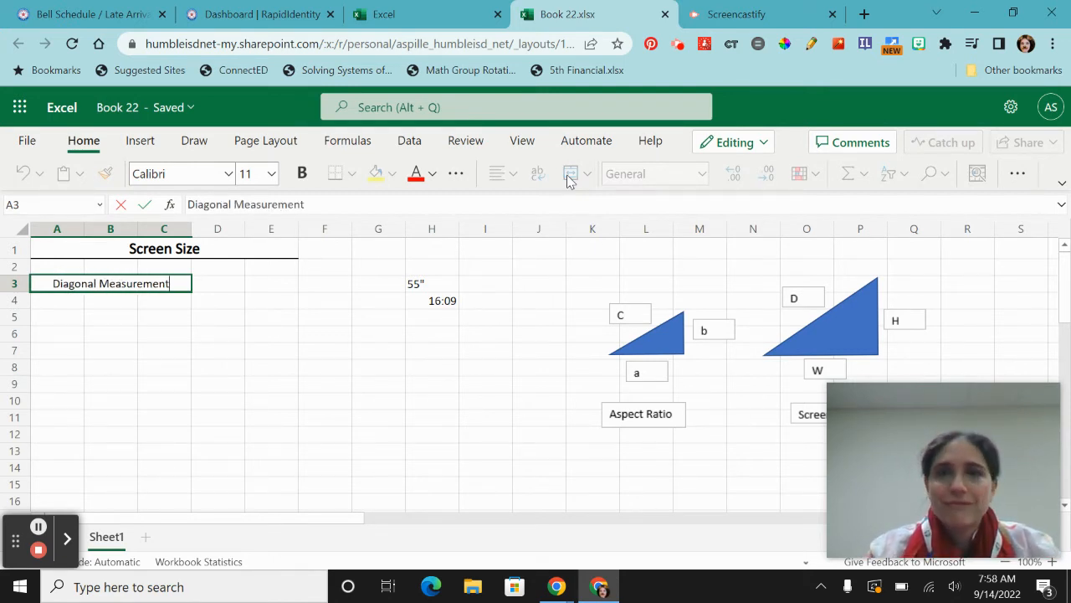
key("Return")
type("D")
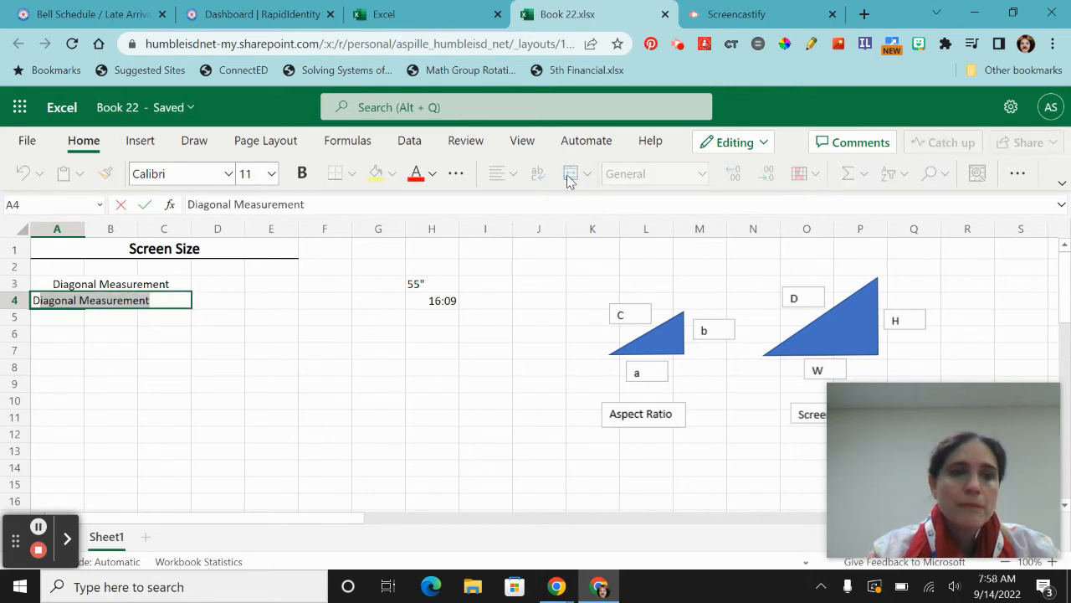
key("BackSpace")
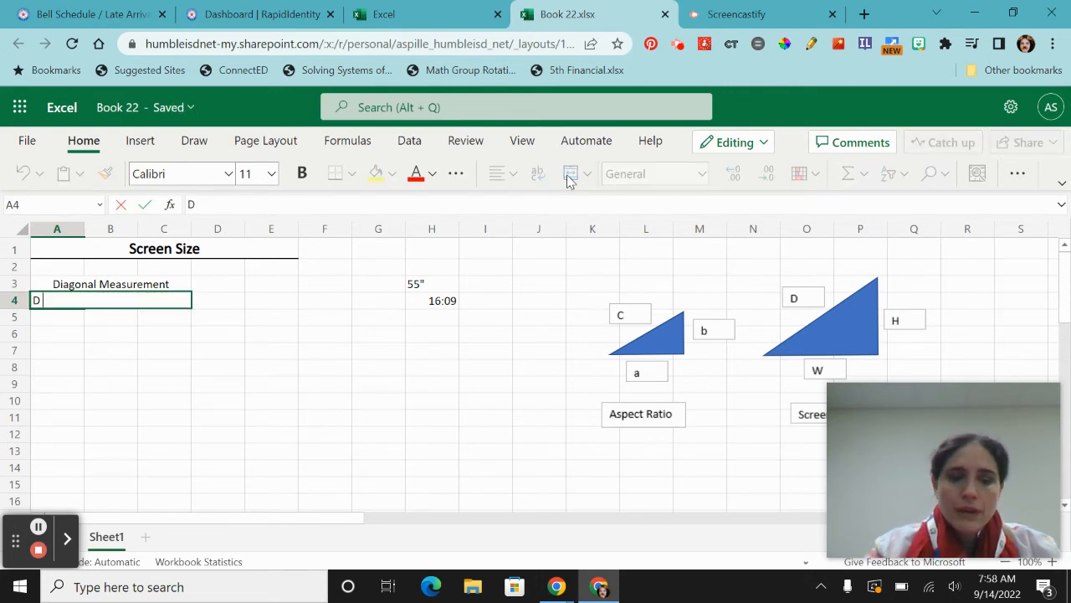
key("BackSpace")
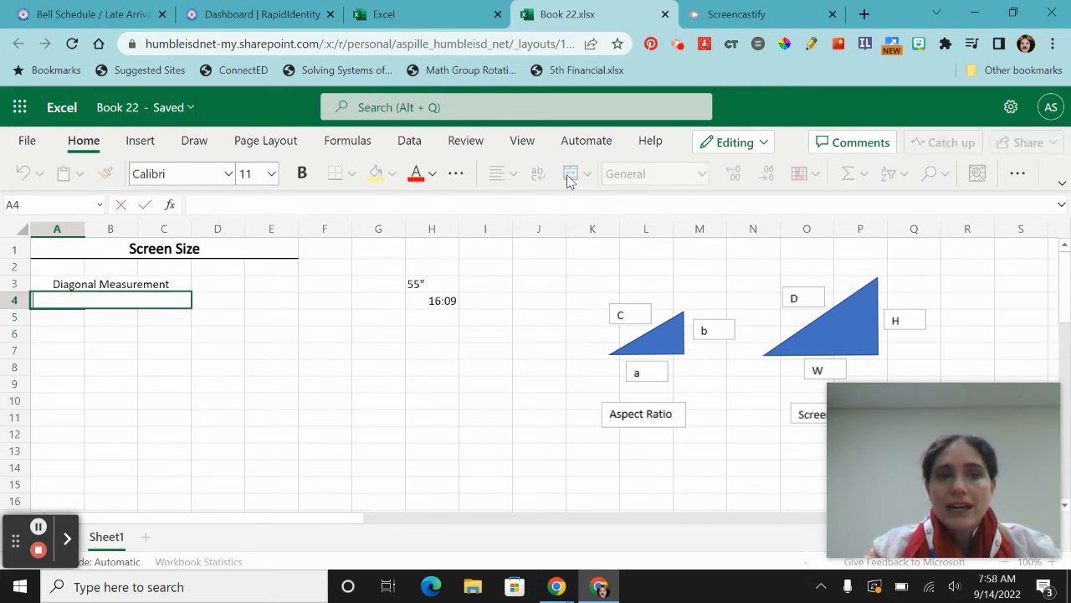
key("Escape")
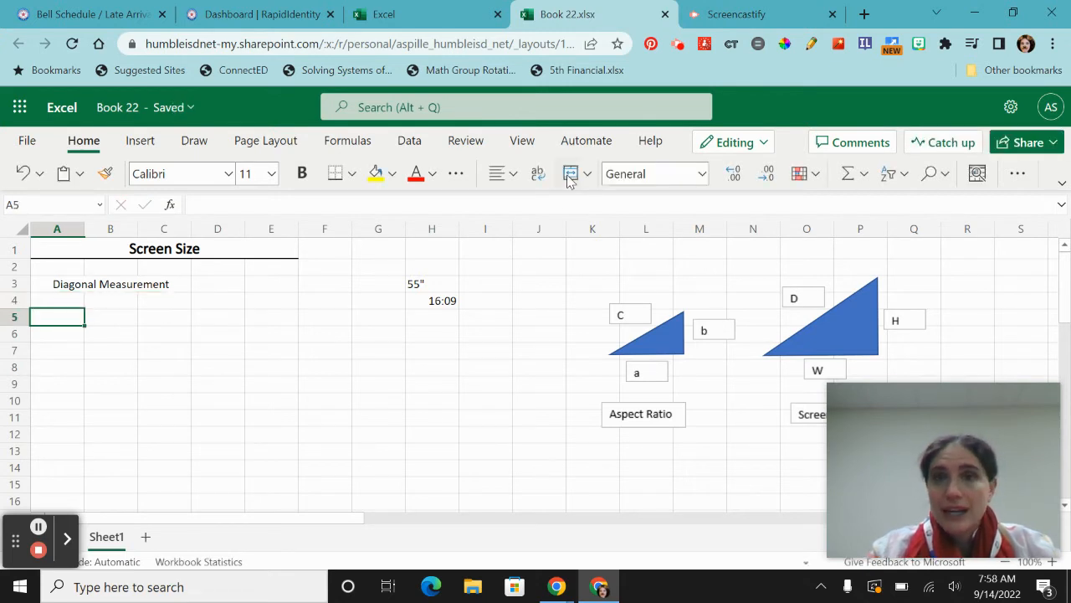
Enter the label "D" in cell A4 without accepting the autocomplete suggestion.
type("D")
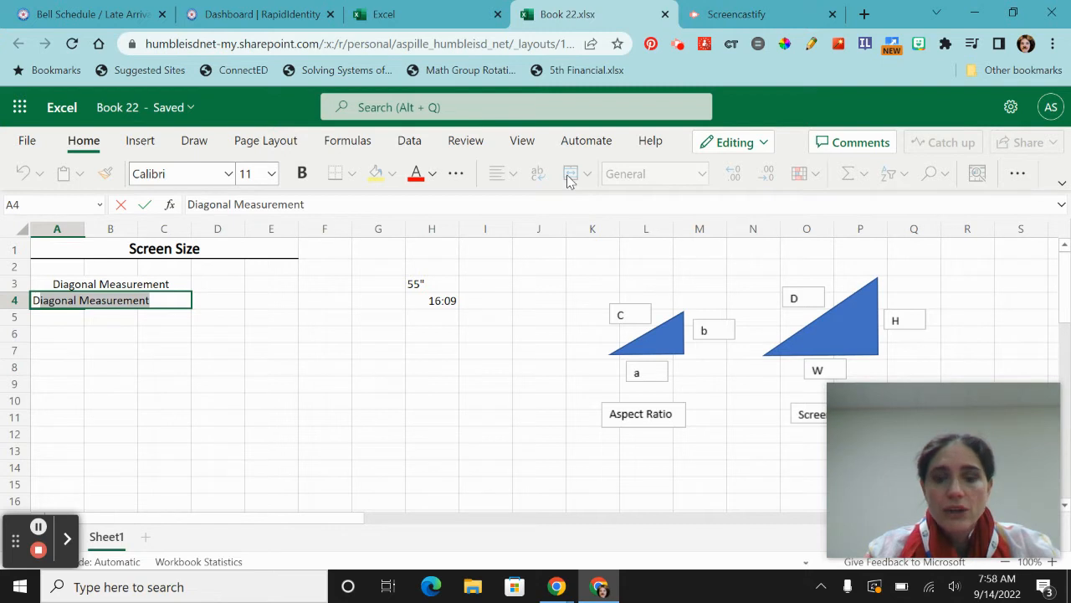
key("BackSpace")
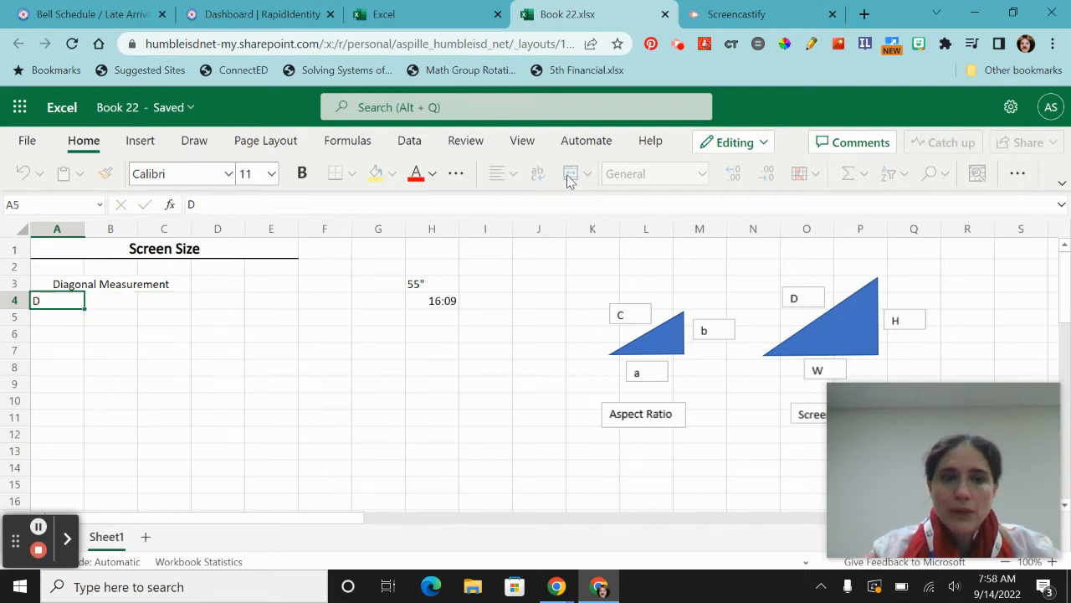
key("Return")
Enter 45 in cell B4, beside the D label.
key("Right")
key("Up")
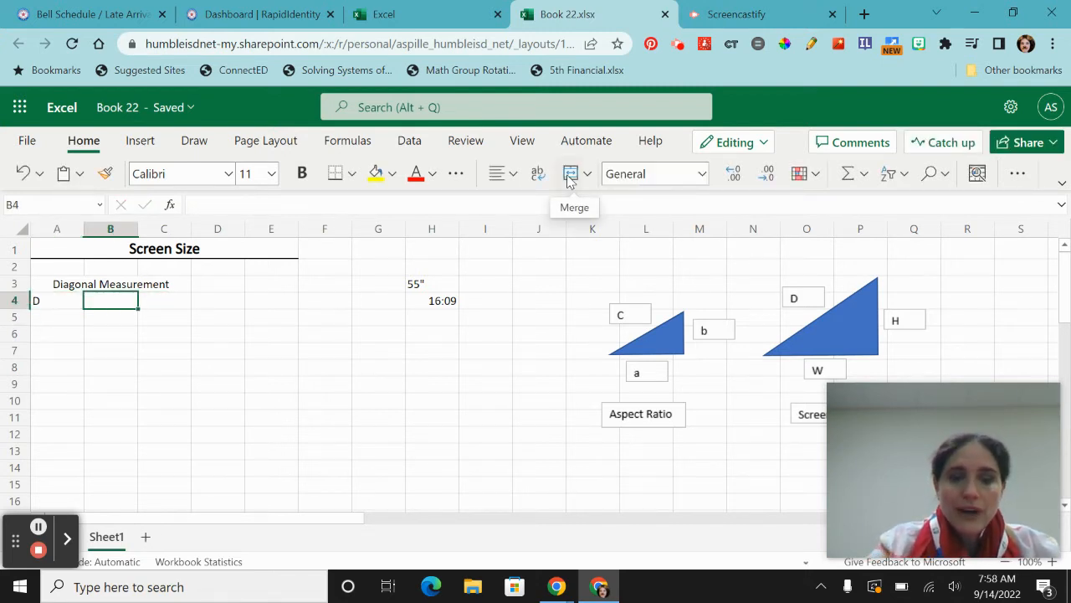
type("45")
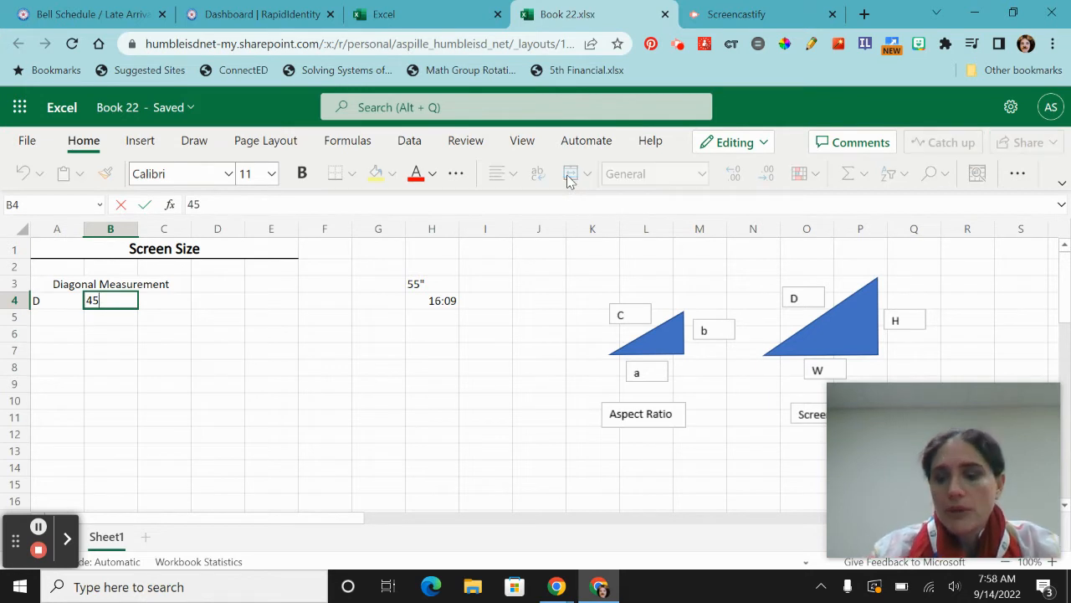
key("Return")
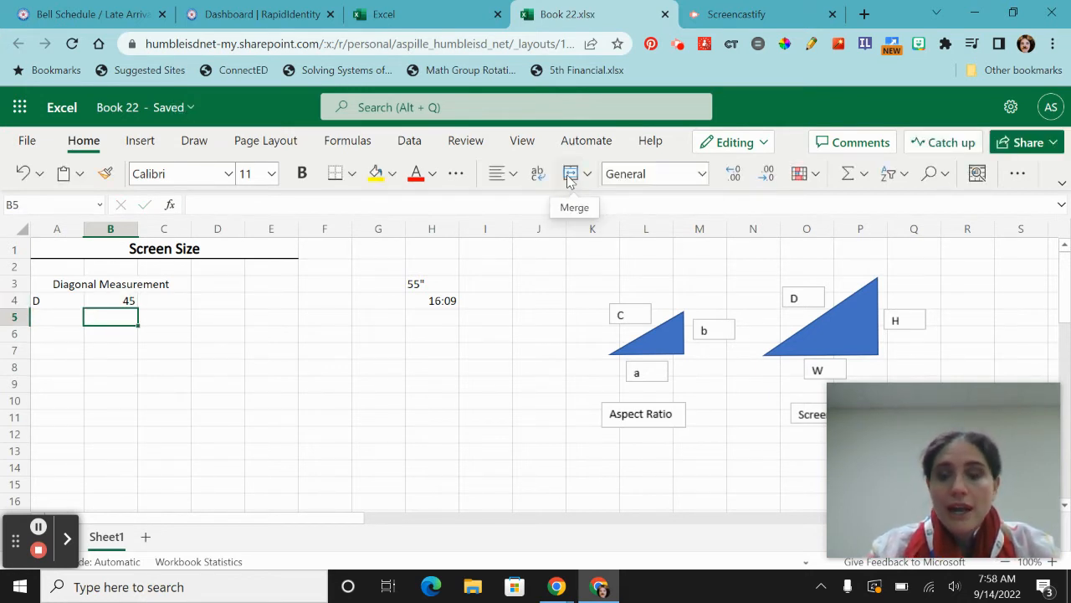
Set the diagonal value in cell B4 to 55.
key("Up")
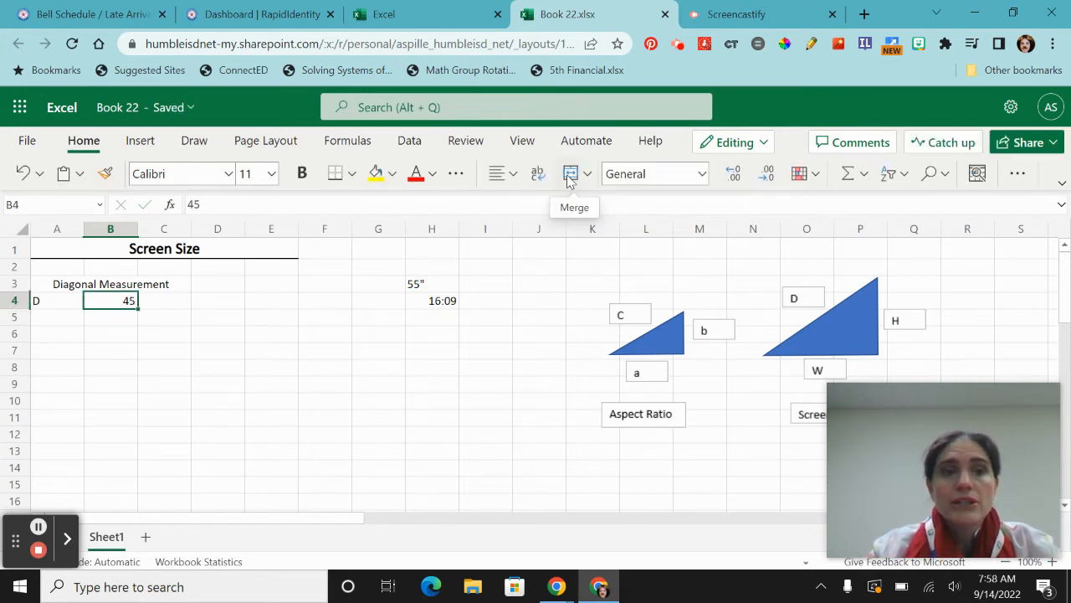
type("55")
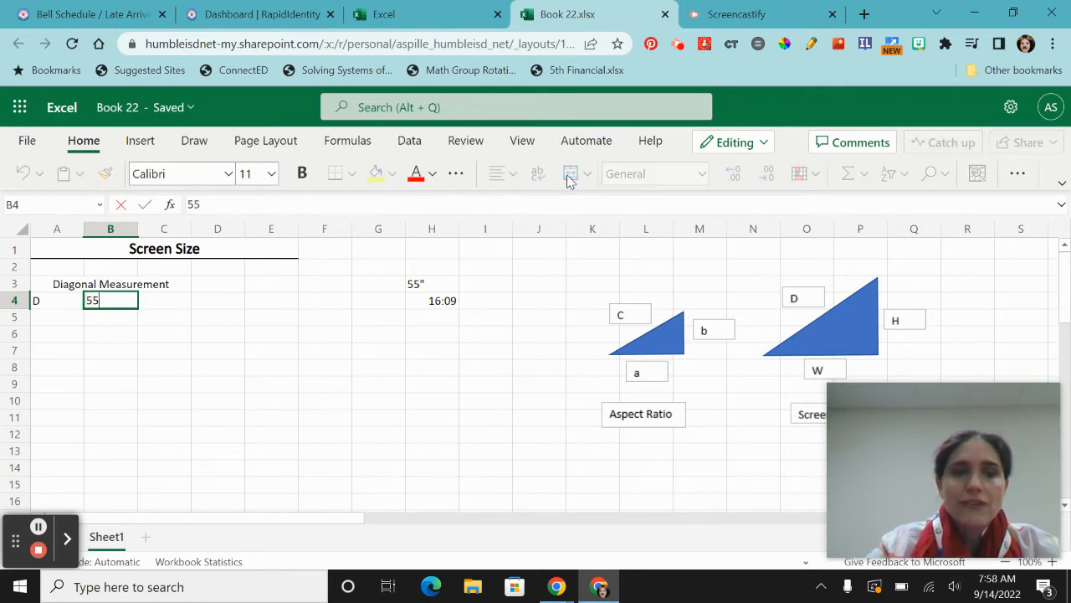
key("Return")
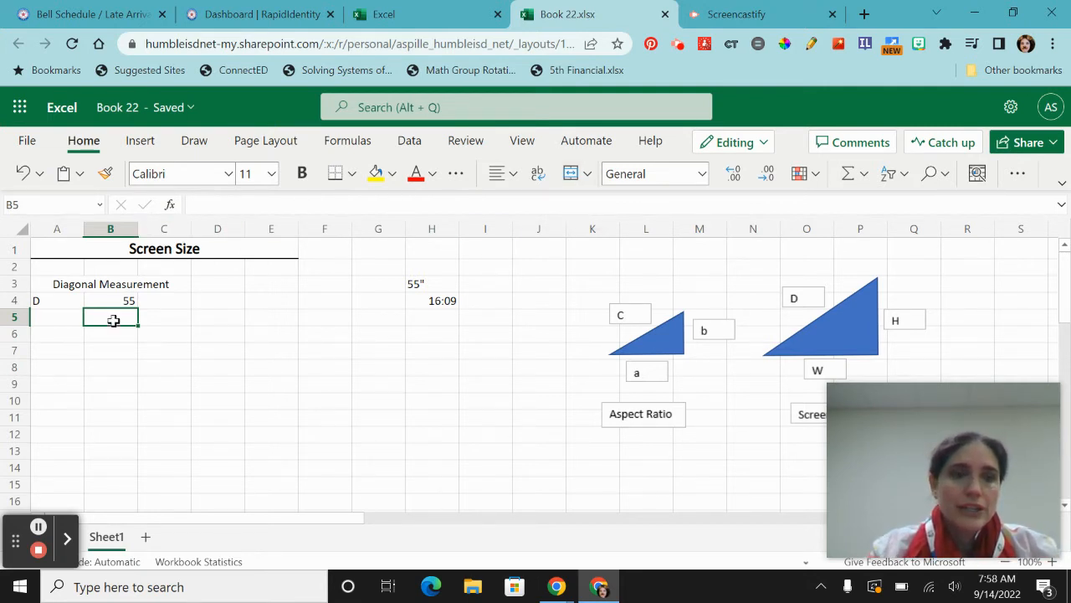
Merge cells A6:C6 and enter the heading "Aspect Ratio".
left_click_drag(61, 334, 161, 335)
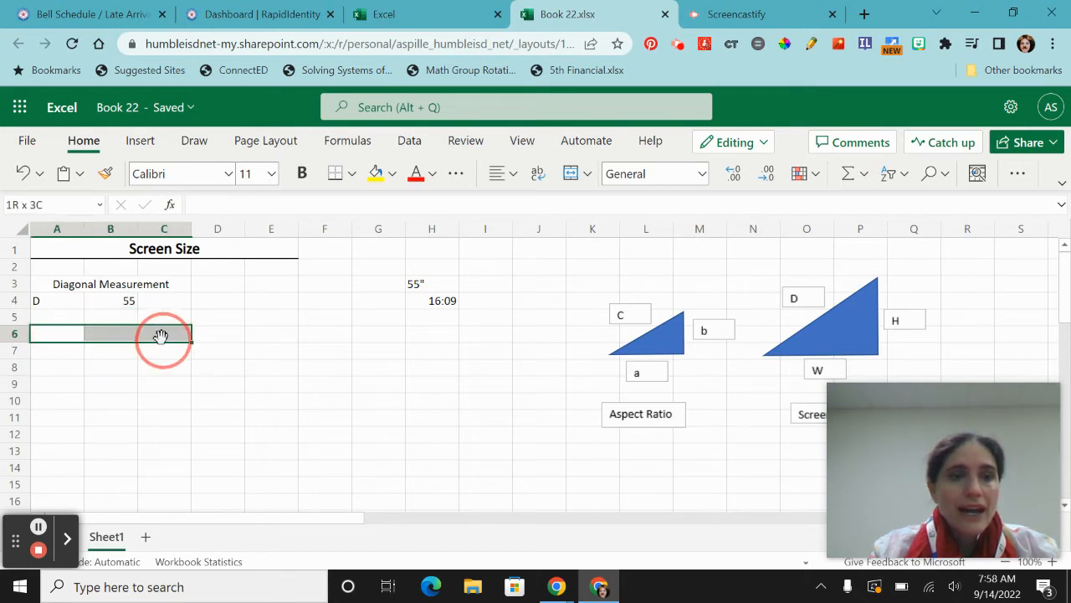
left_click(571, 173)
type("Aspect ")
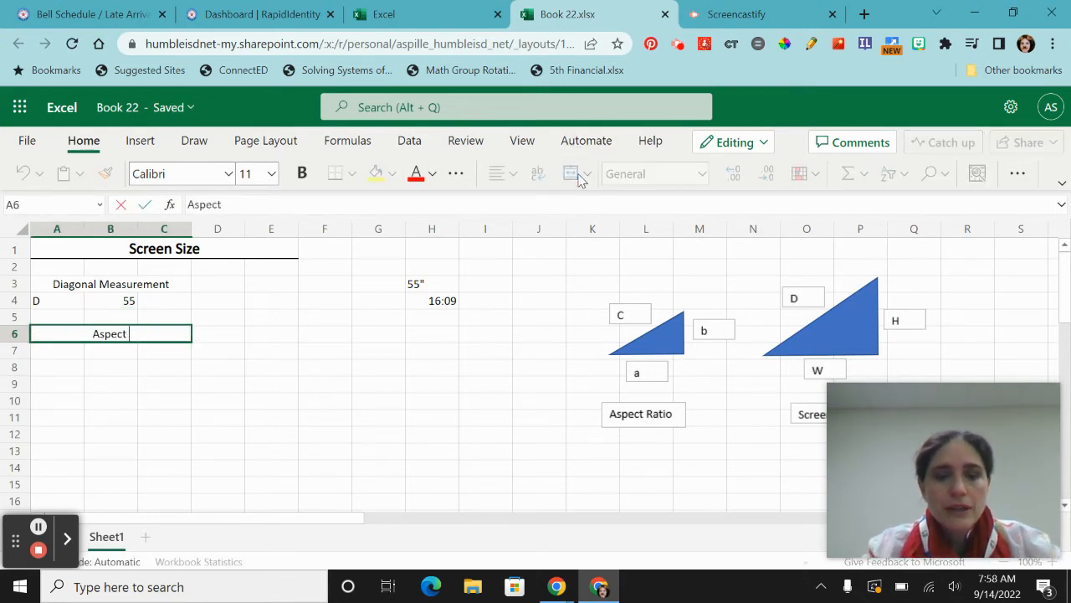
type("Ratio")
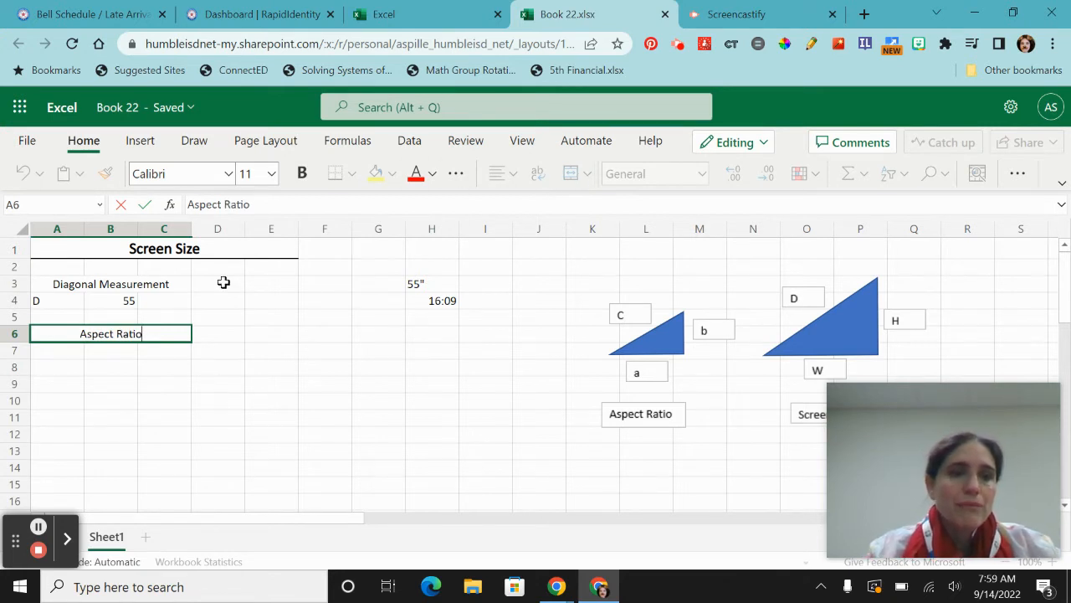
left_click(108, 365)
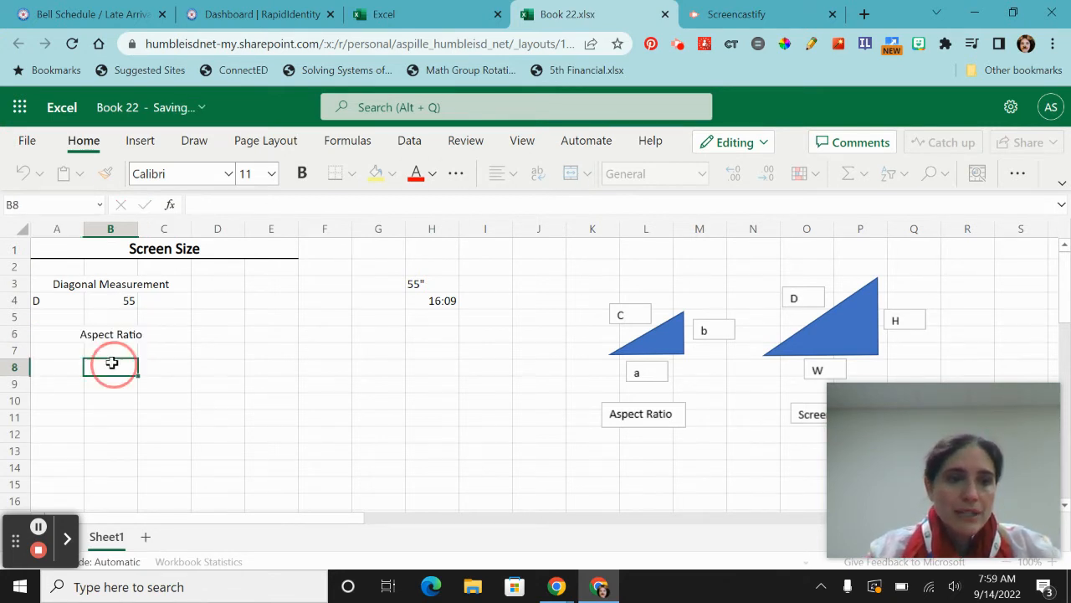
Enter the label "a" in cell A7 and "b" in cell A8, replacing any autocompleted text.
left_click(58, 348)
type("Aspect Ratio")
key("Return")
type("b")
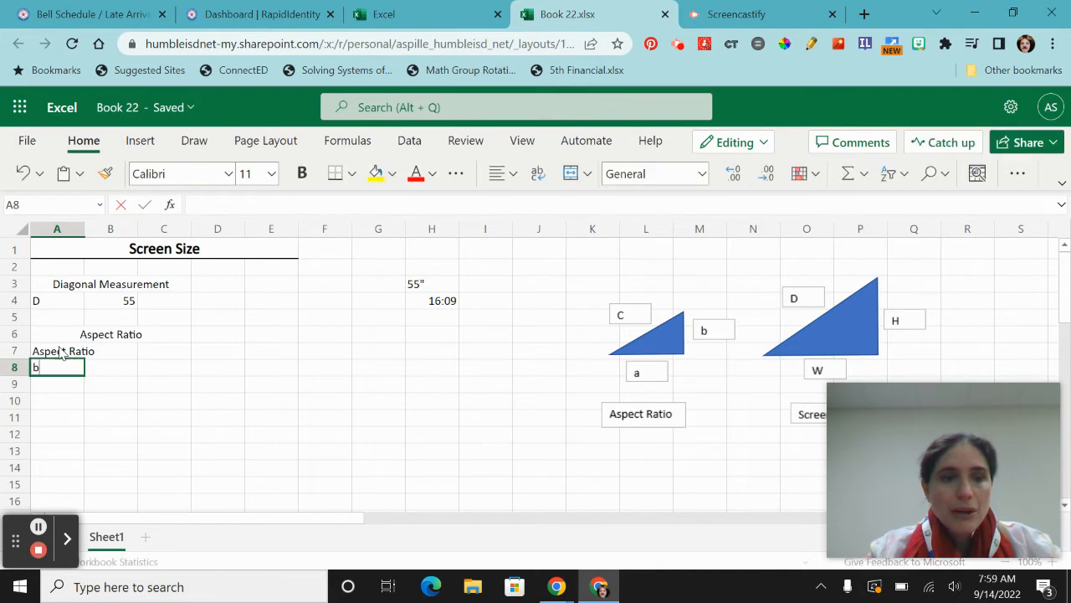
key("Return")
key("Up")
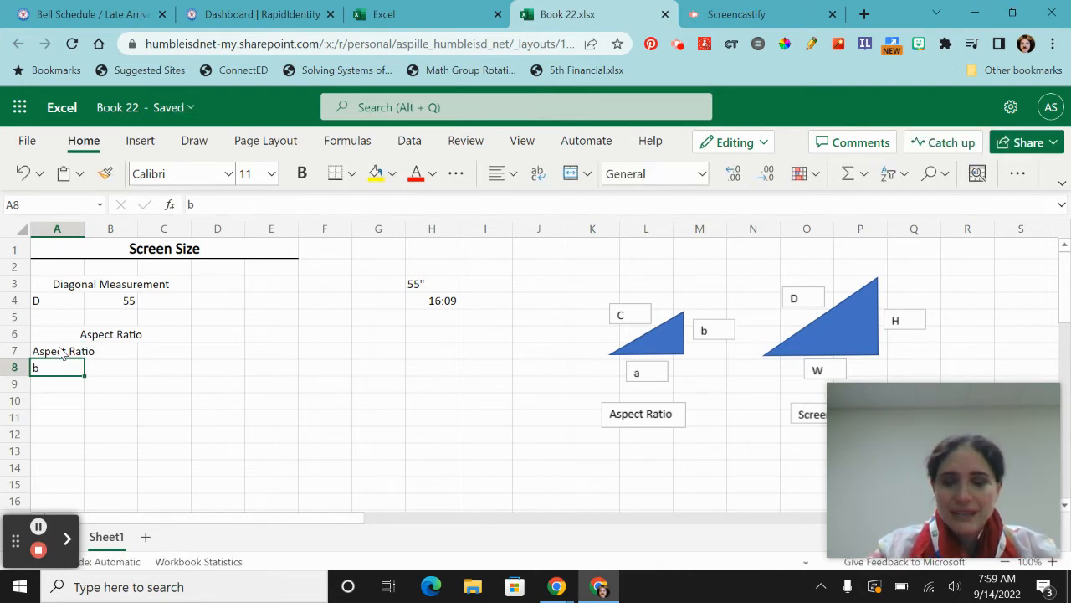
left_click(60, 352)
type("a")
key("BackSpace")
key("Return")
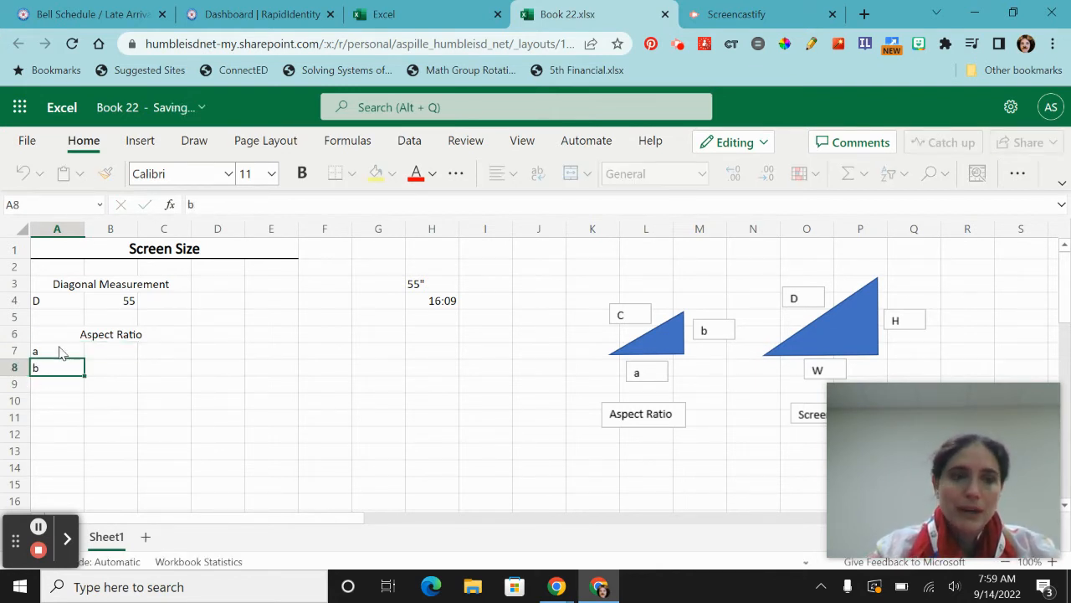
Enter the aspect ratio values 16 in cell B7 and 9 in cell B8.
key("Tab")
key("Up")
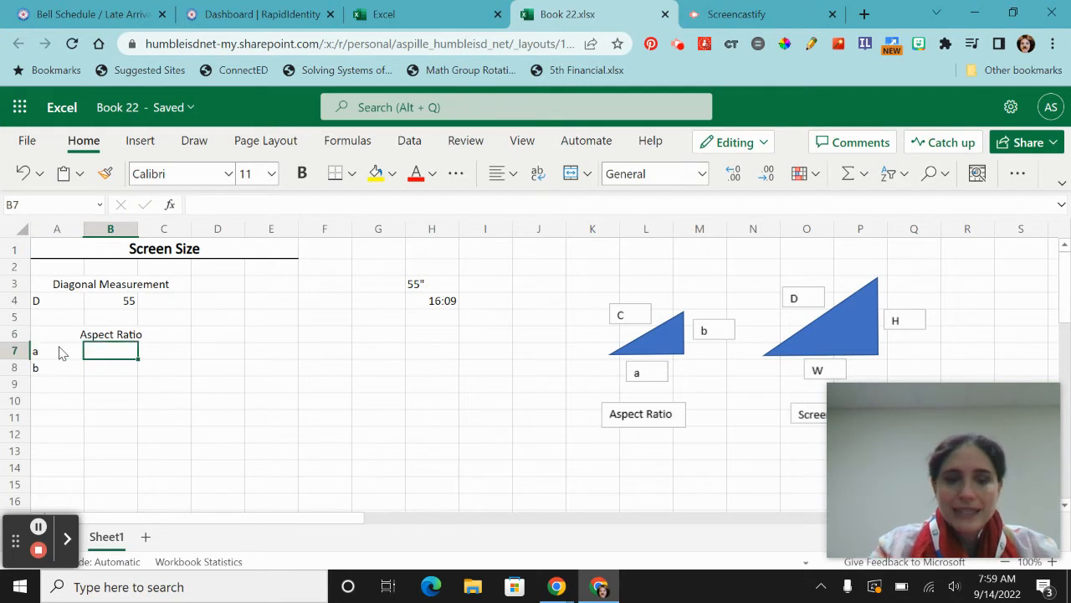
type("16")
key("Return")
type("9")
key("Return")
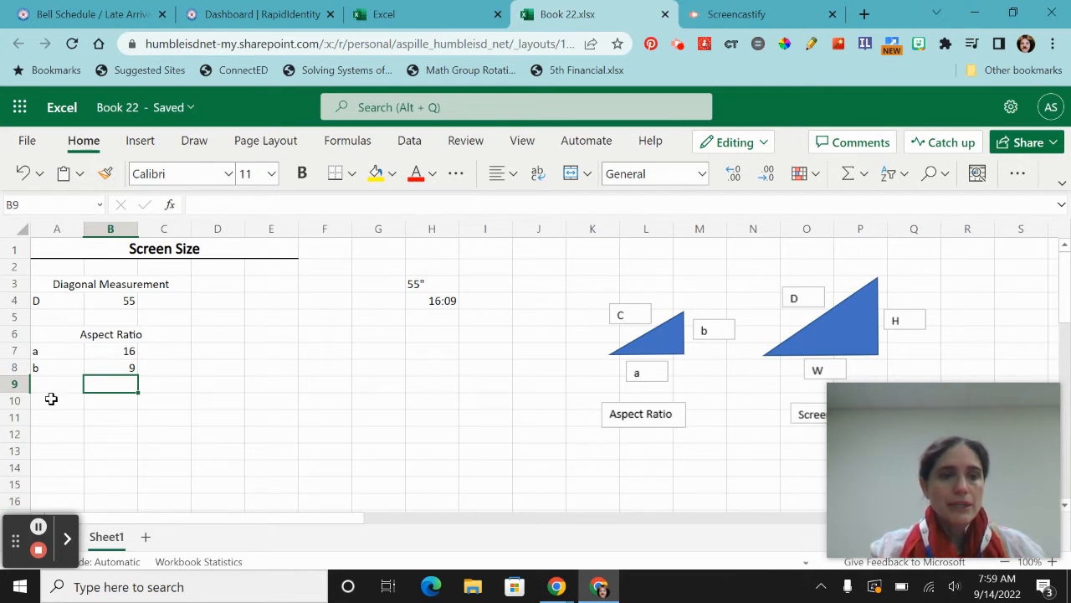
Merge cells A10:D10 and enter the heading "Calculations" in bold.
left_click_drag(50, 399, 231, 394)
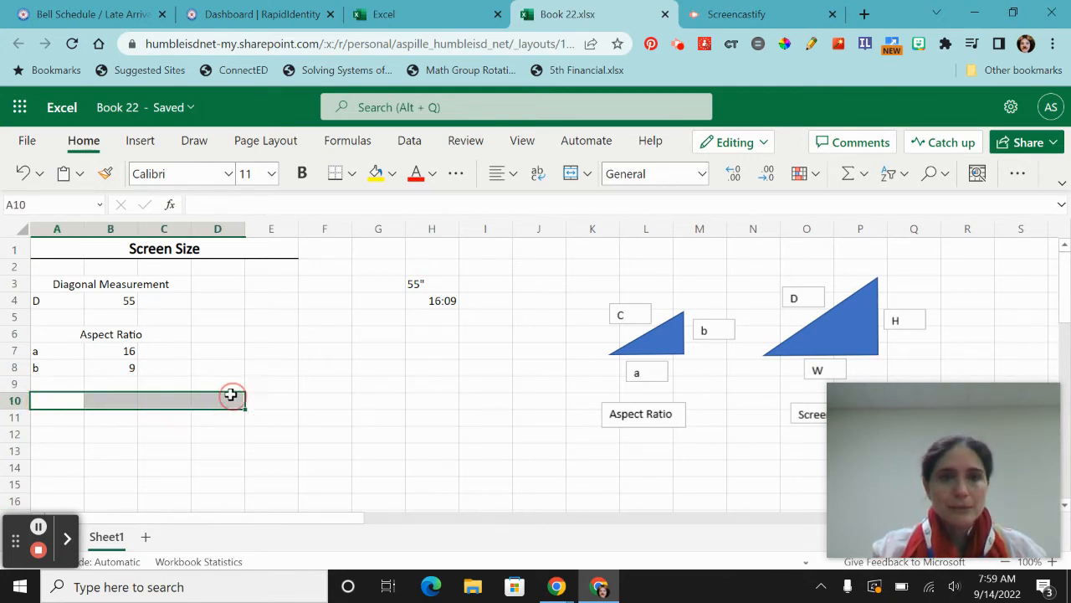
left_click(571, 173)
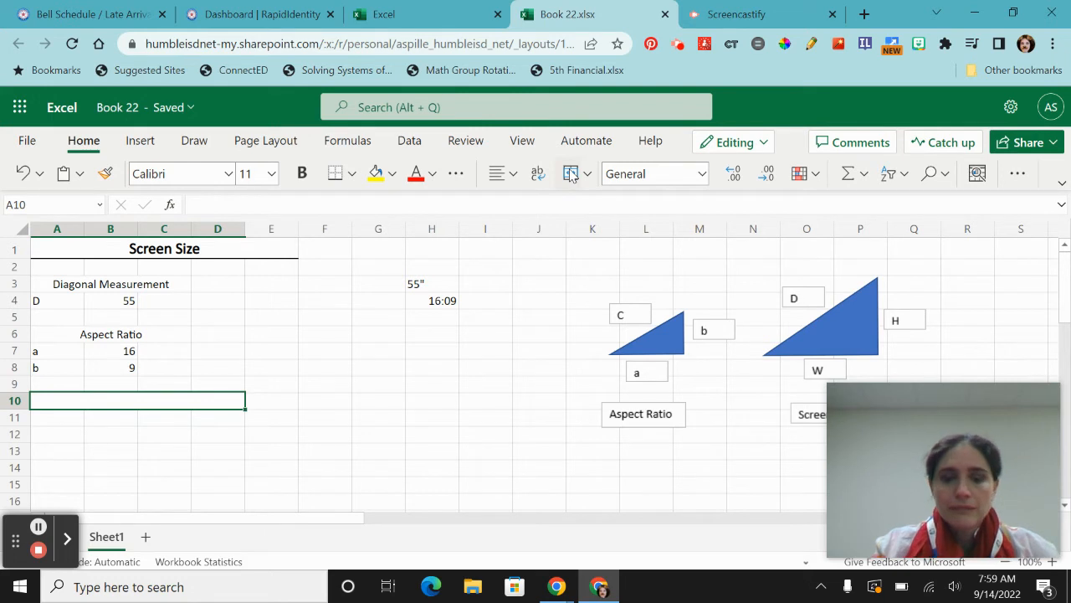
type("Calc")
key("BackSpace")
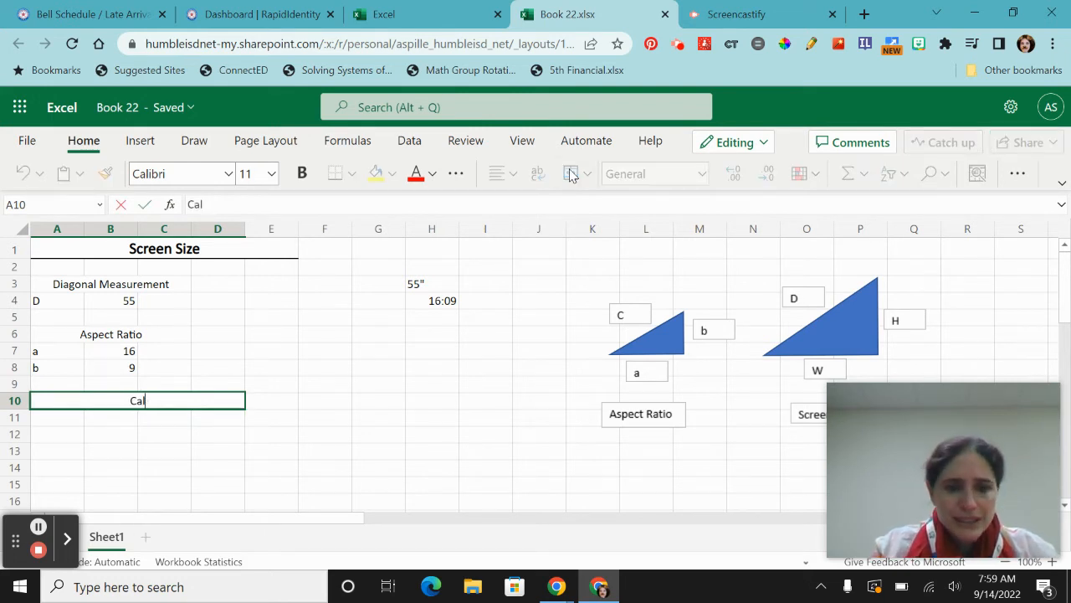
type("culations")
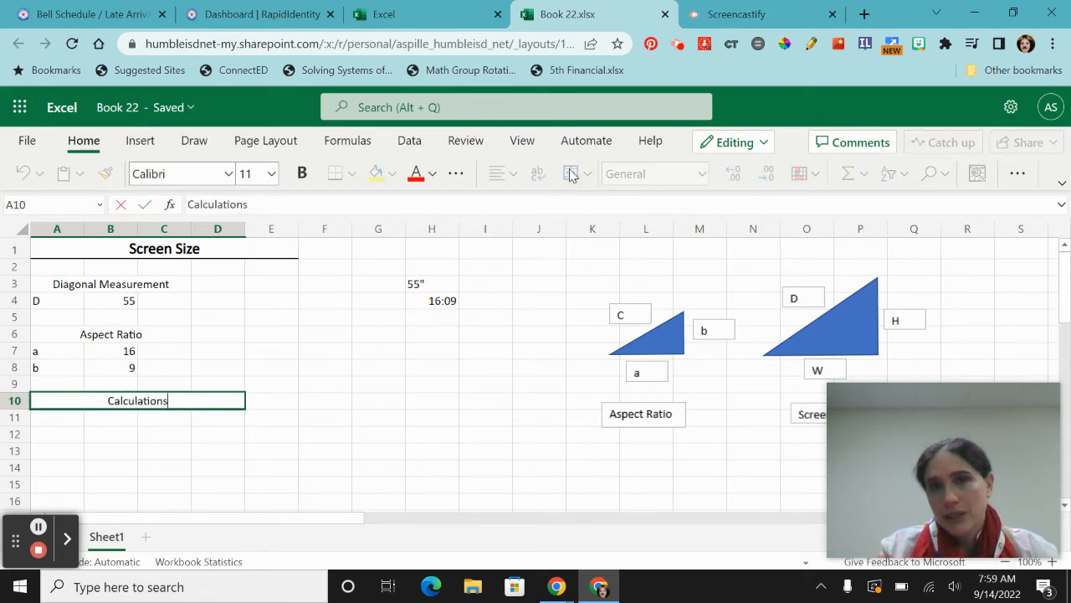
key("Return")
key("Up")
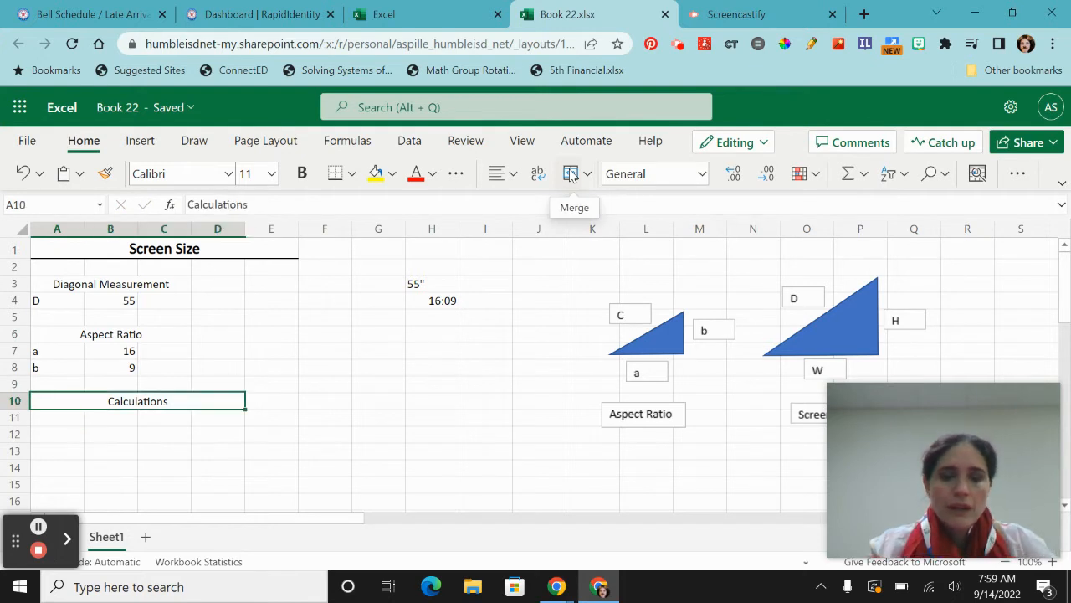
key("ctrl+b")
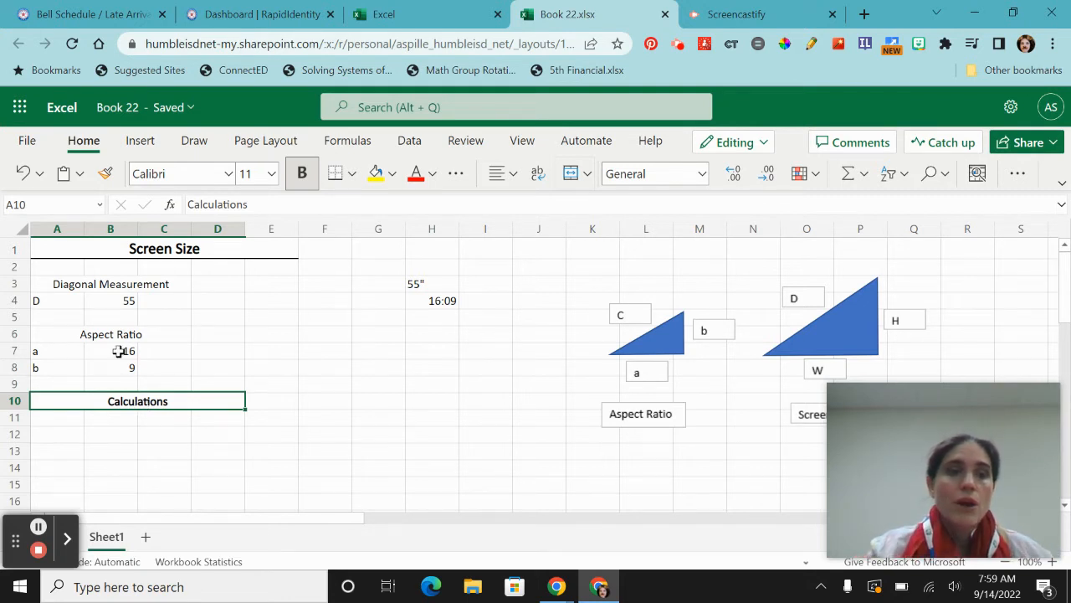
Fill the input cells B4 and B7:B8 with yellow.
left_click(121, 300)
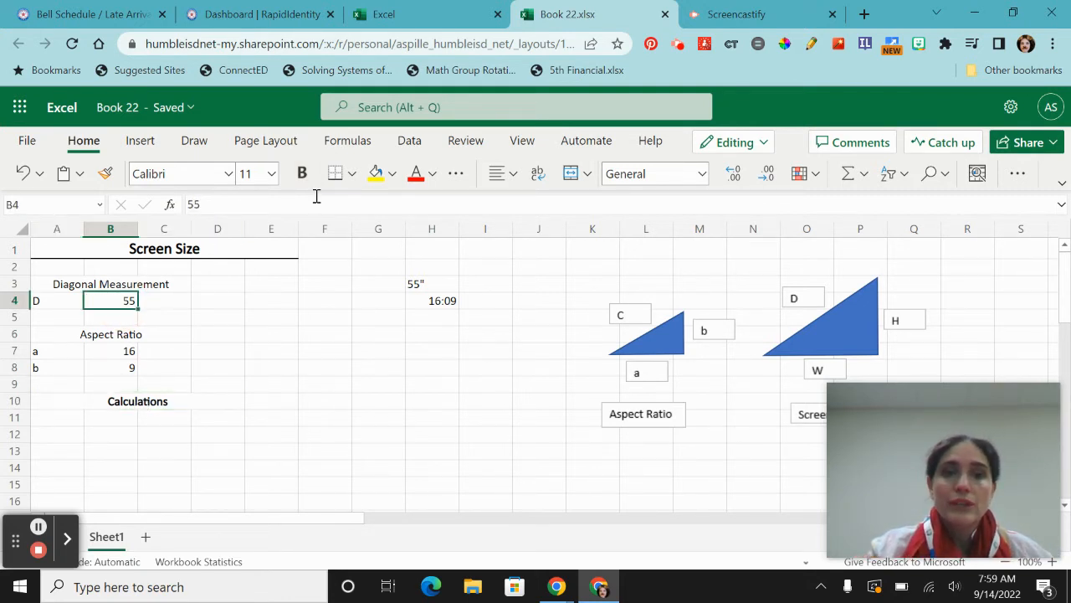
left_click(374, 171)
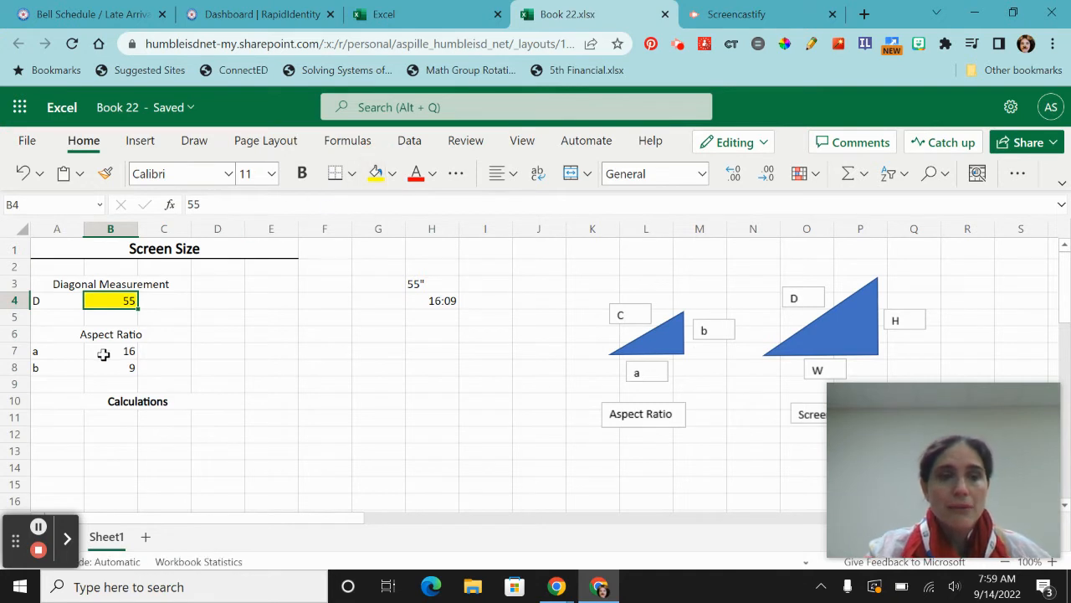
left_click_drag(103, 354, 103, 367)
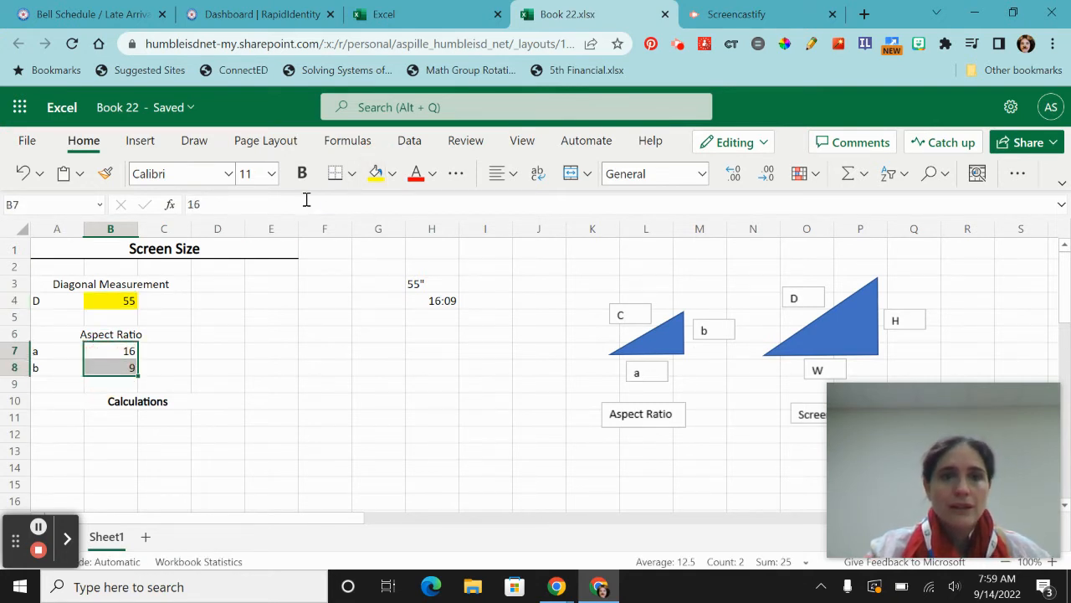
left_click(372, 174)
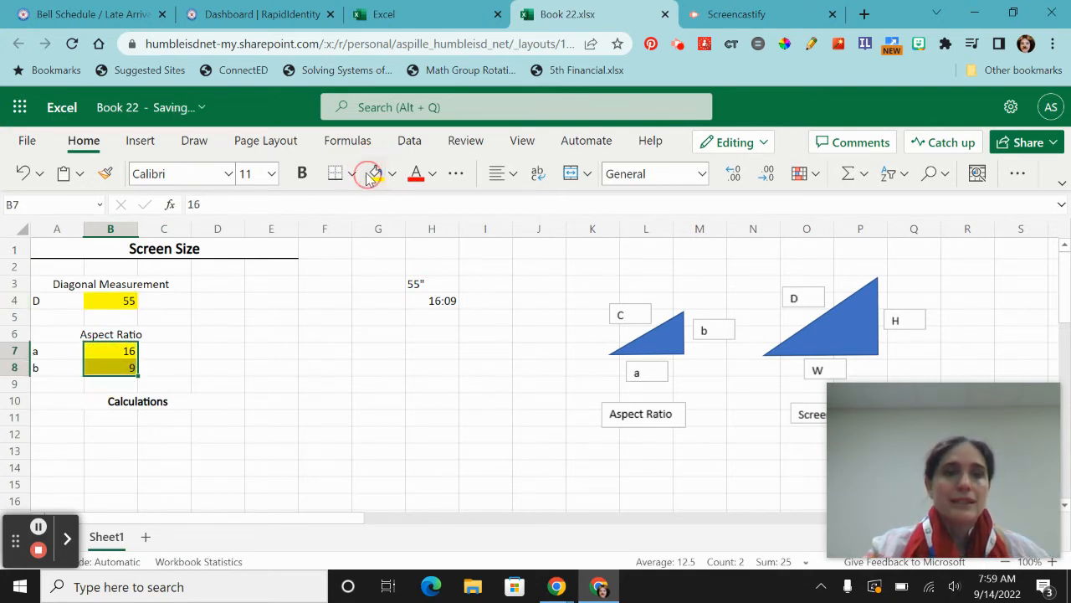
Make the "Diagonal Measurement" and "Aspect Ratio" headings bold with a bottom border.
left_click(118, 282)
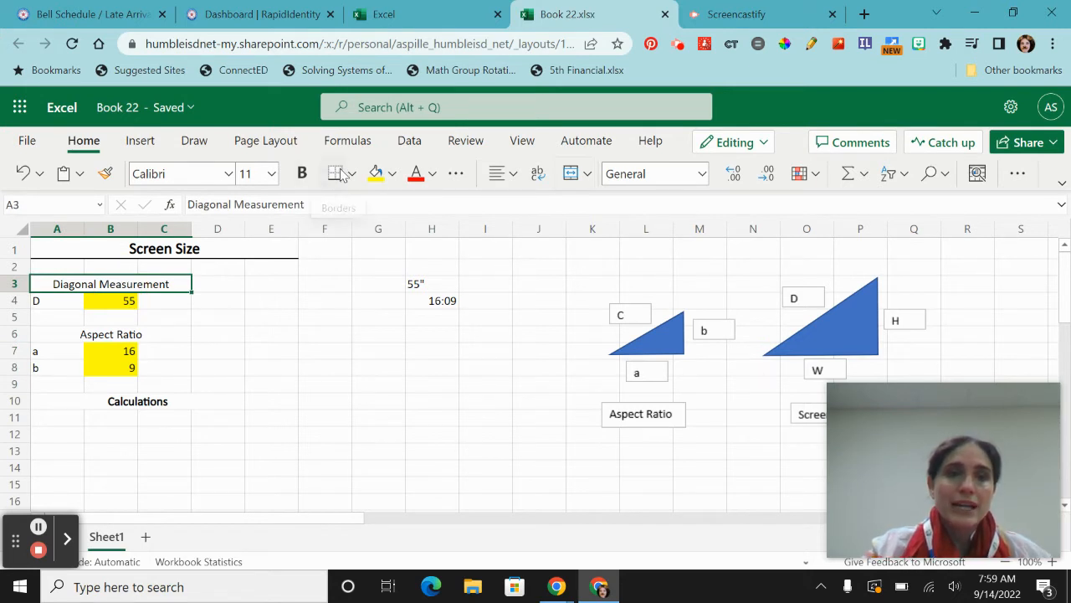
left_click(72, 335)
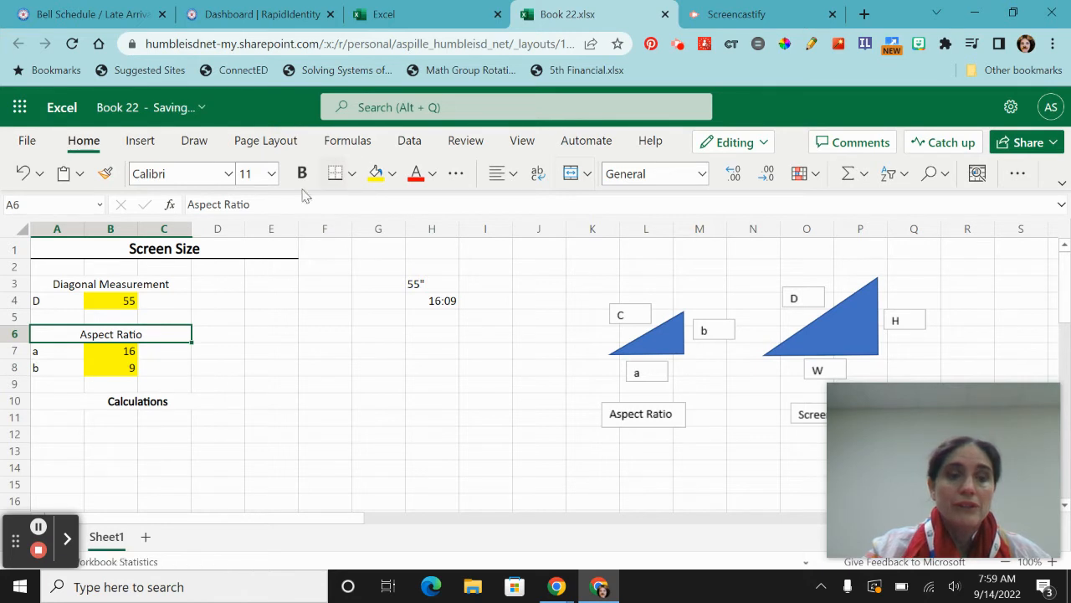
left_click(78, 286)
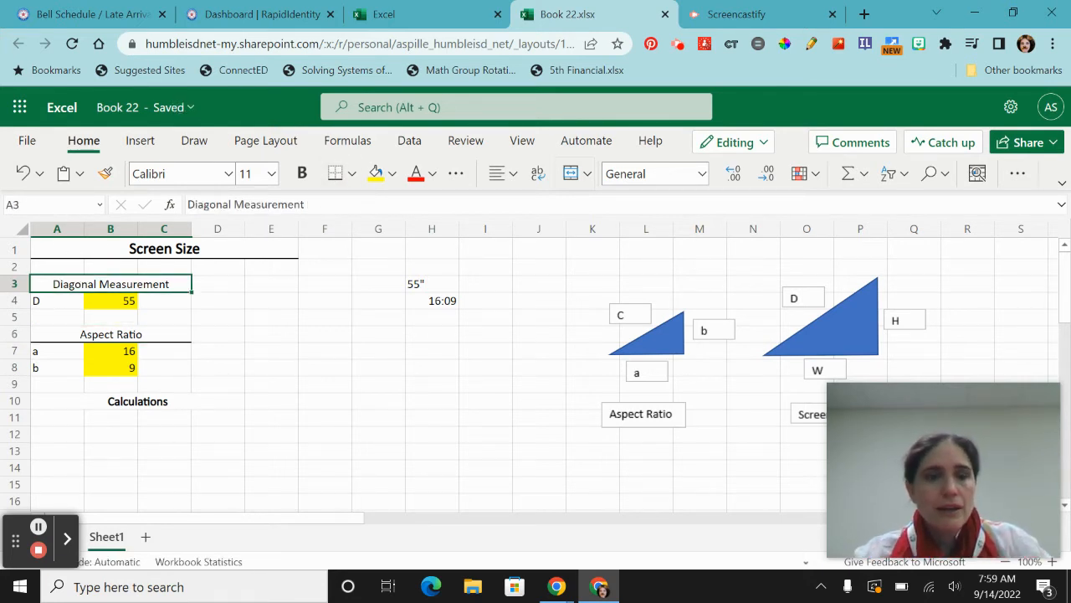
key("ctrl+b")
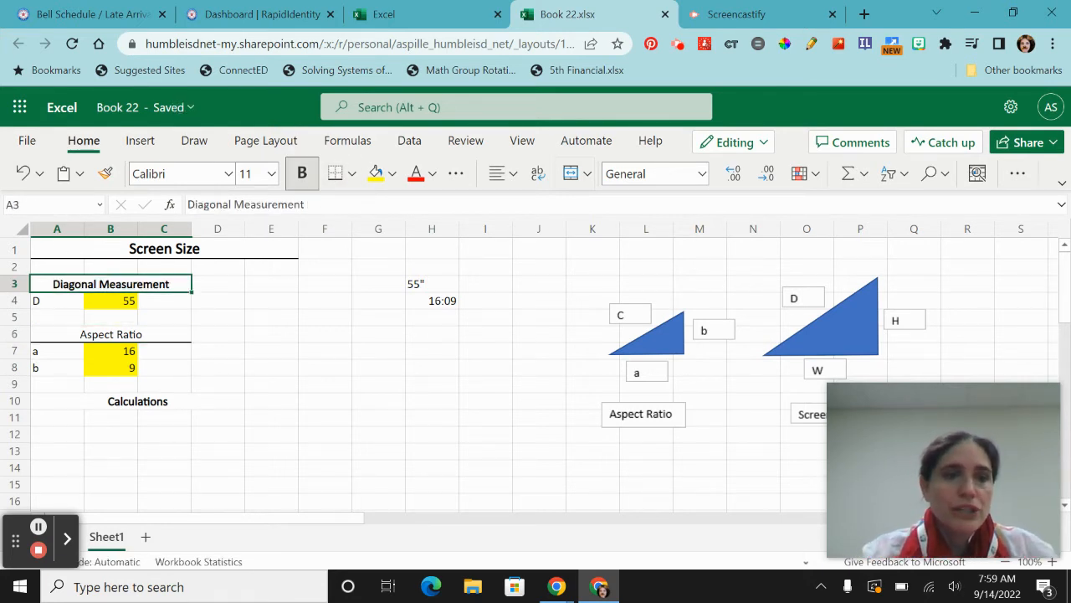
left_click(58, 334)
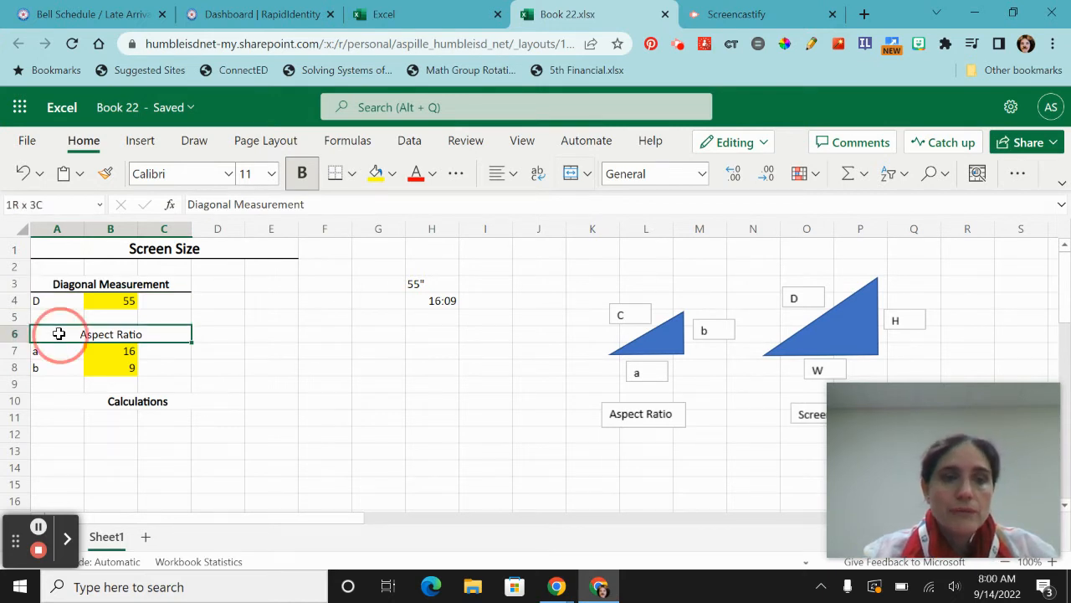
key("ctrl+b")
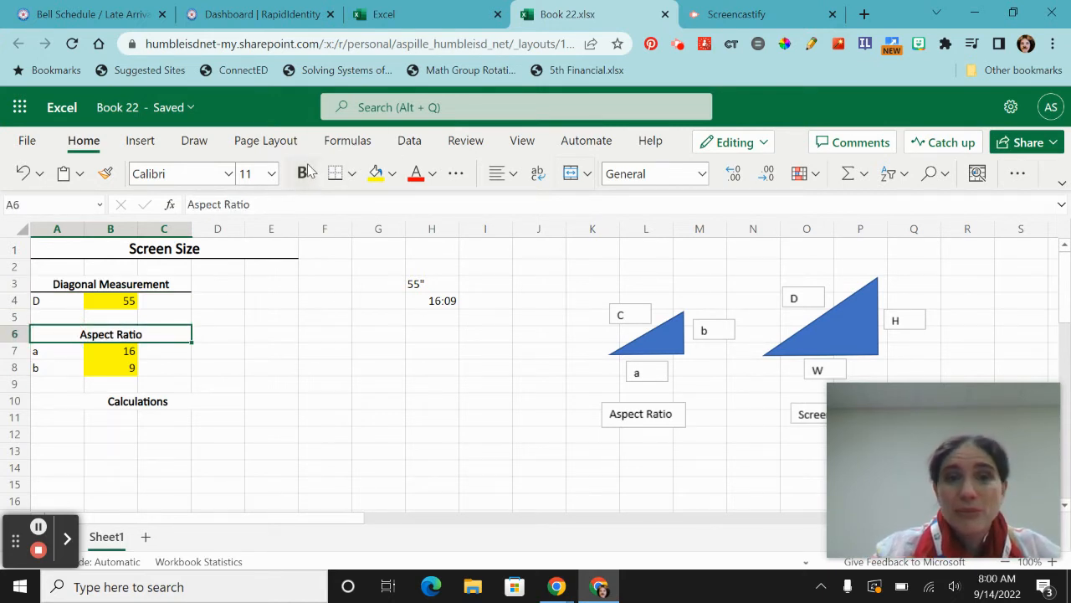
Make the labels a and b in A7:A8 and D in A4 bold.
left_click_drag(40, 352, 38, 367)
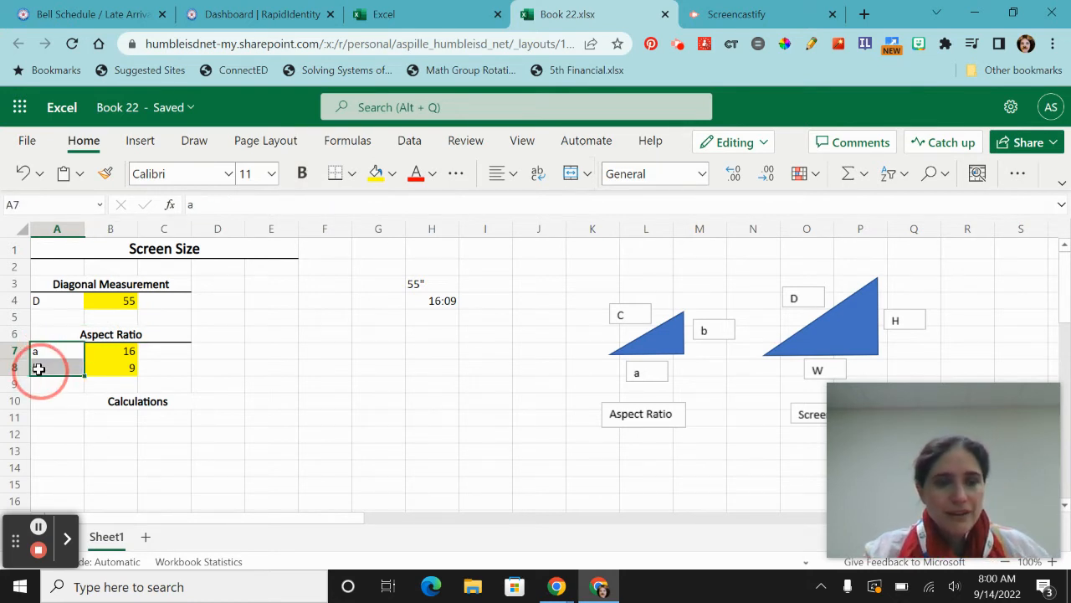
left_click(35, 301)
key("ctrl+b")
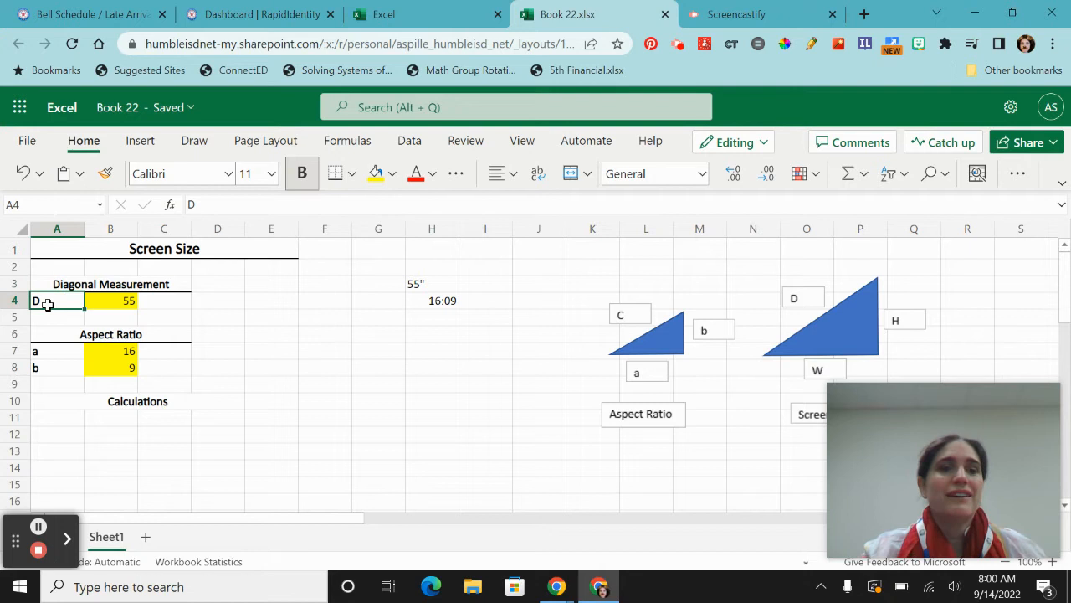
Add a bottom border to the merged "Calculations" heading in row 10.
left_click(251, 360)
left_click(172, 399)
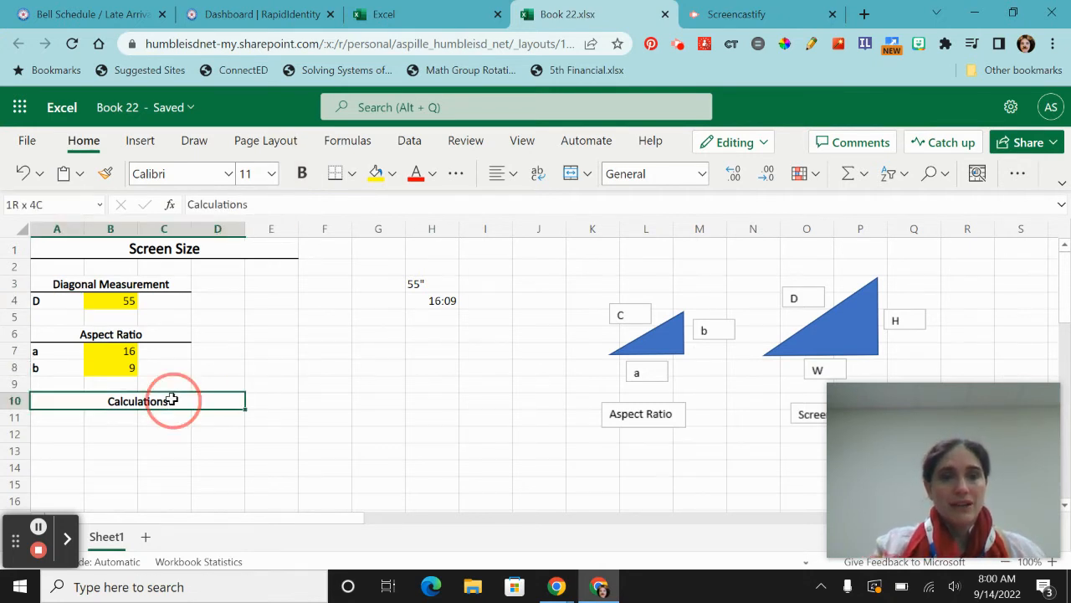
left_click(334, 173)
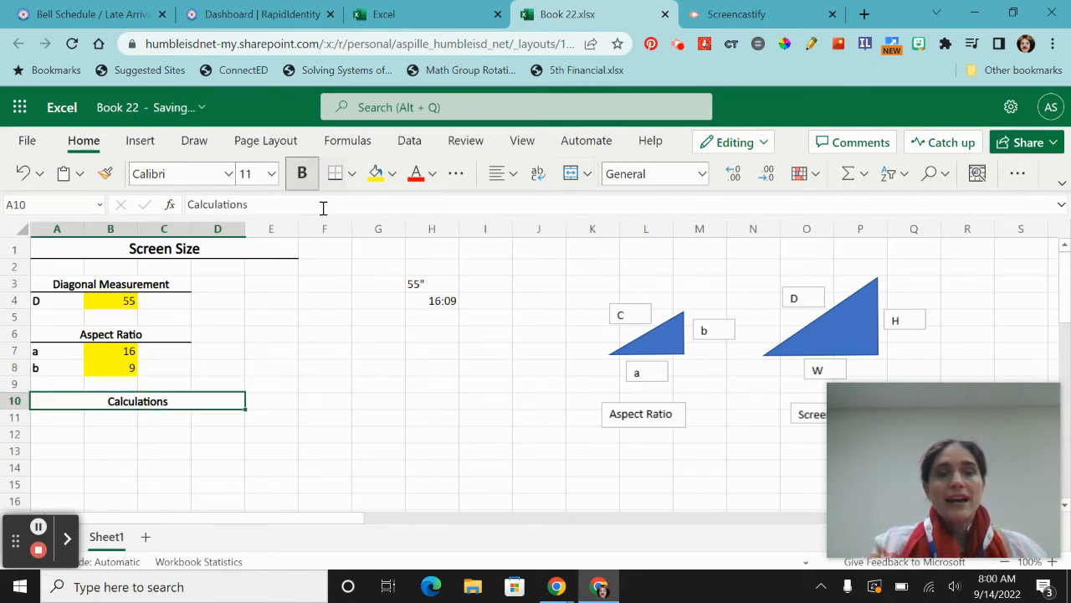
Clear the reference notes for screen size and aspect ratio from cells H3:H4.
left_click(292, 333)
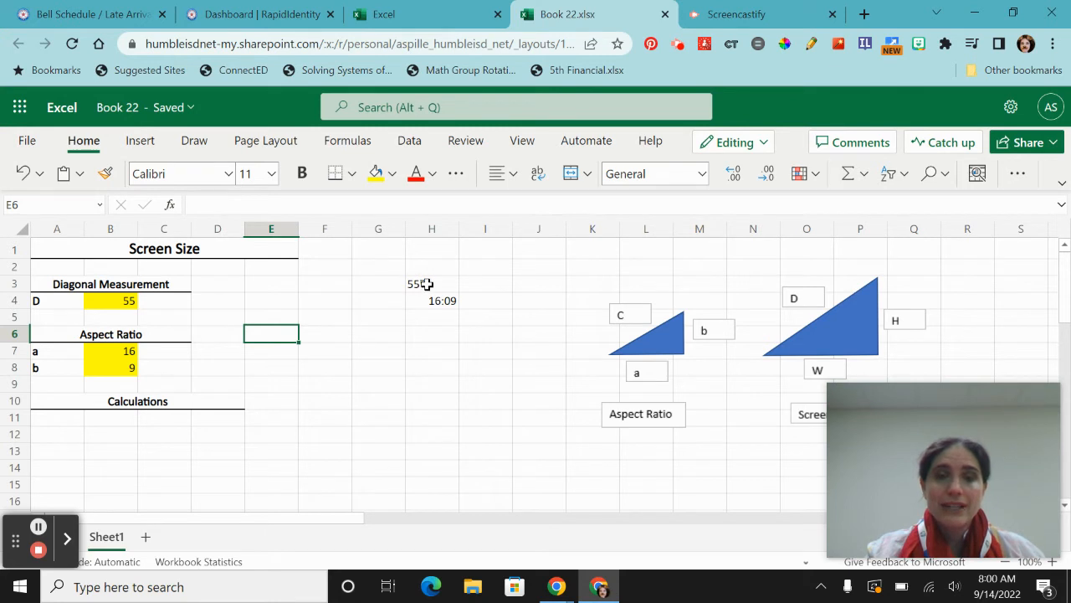
left_click_drag(419, 285, 427, 298)
key("Delete")
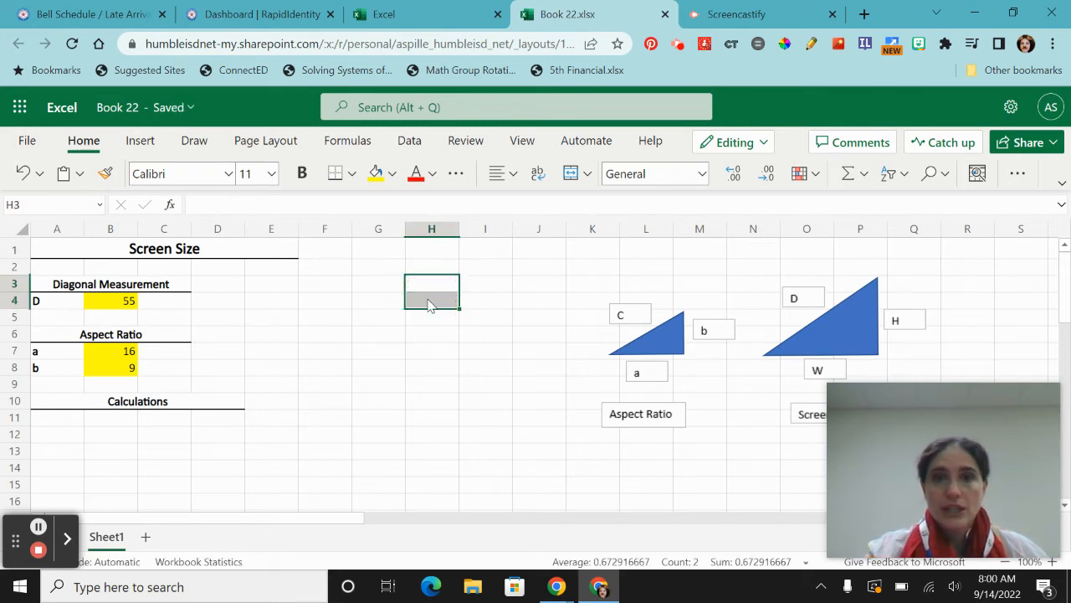
Enter the labels "a squared", "b squared" and "c squared" in cells A11 to A13 under the Calculations heading.
left_click(77, 436)
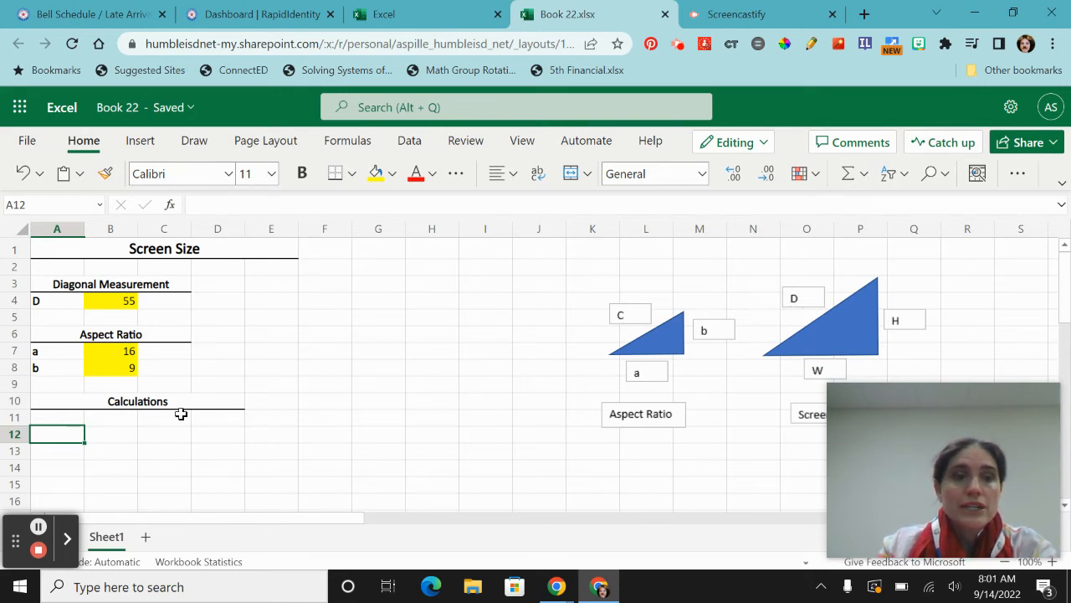
left_click(74, 416)
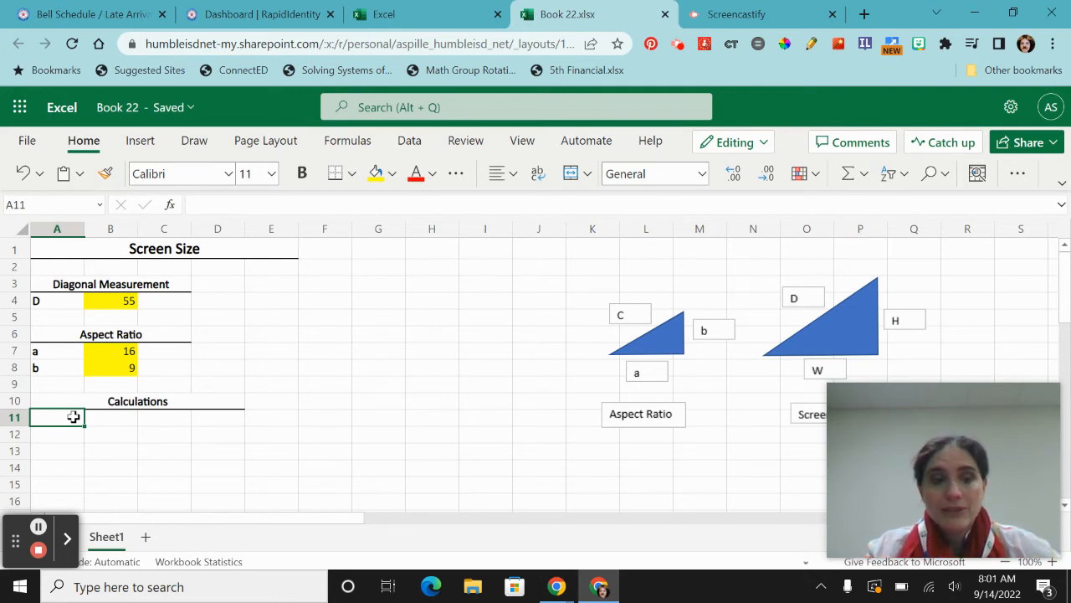
type("a sq")
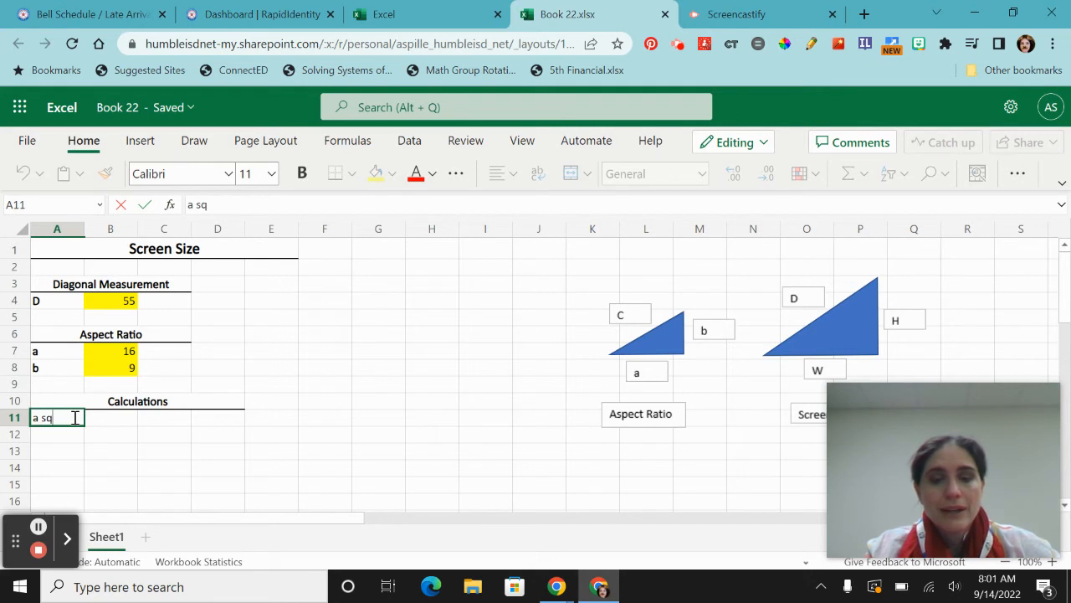
type("uared")
key("Return")
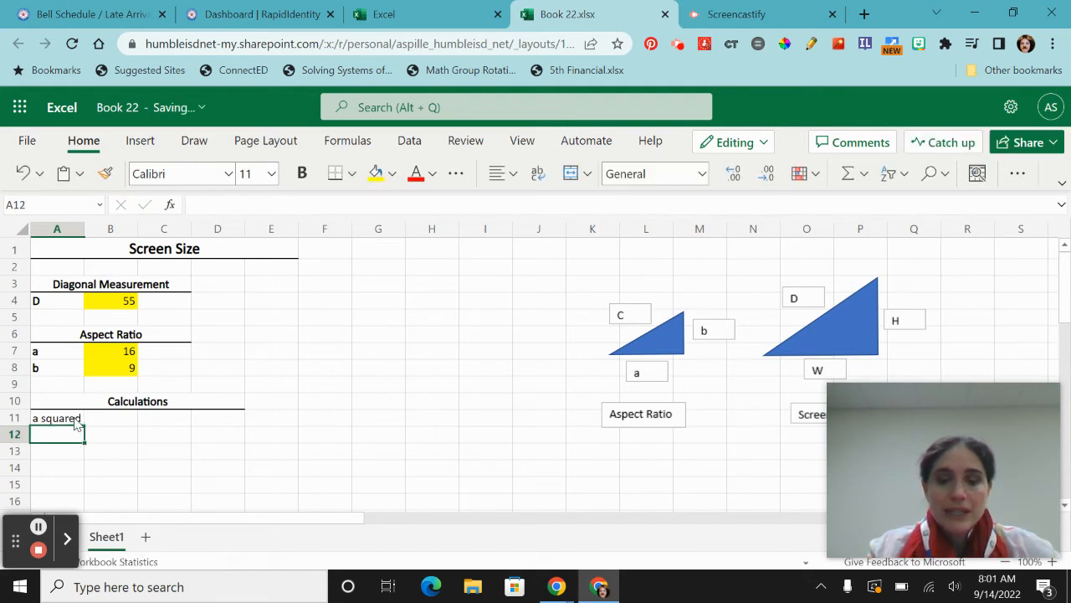
type("b squared")
key("Return")
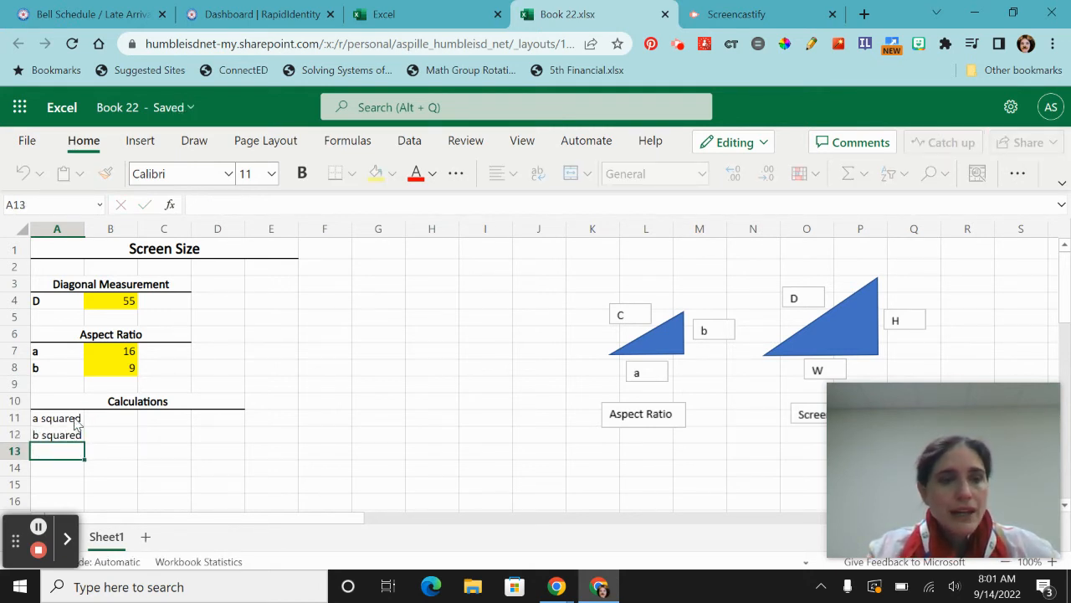
type("c s")
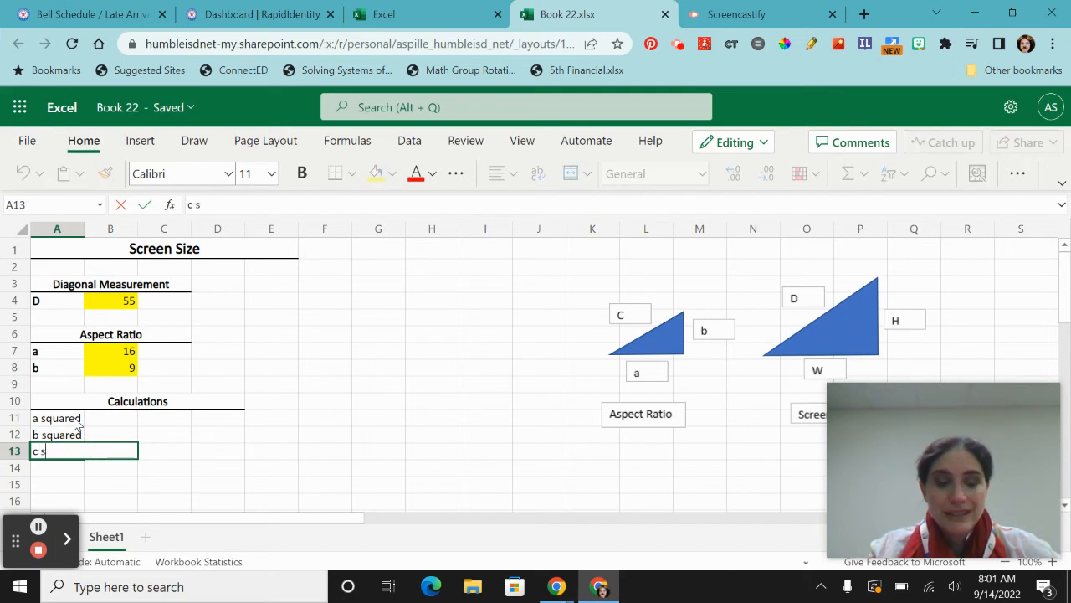
type("quared")
key("Return")
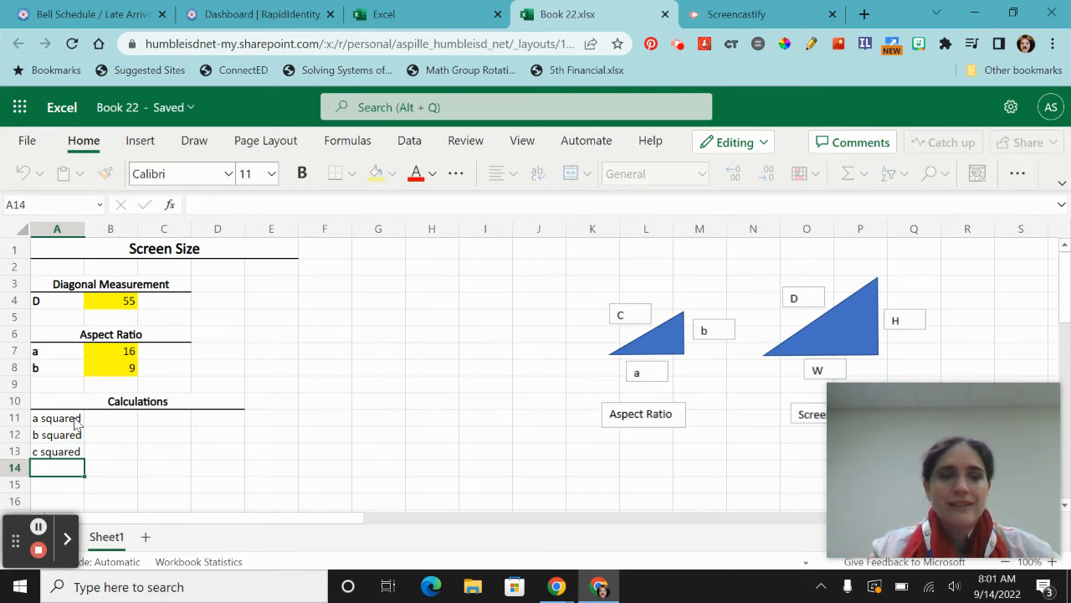
key("Right")
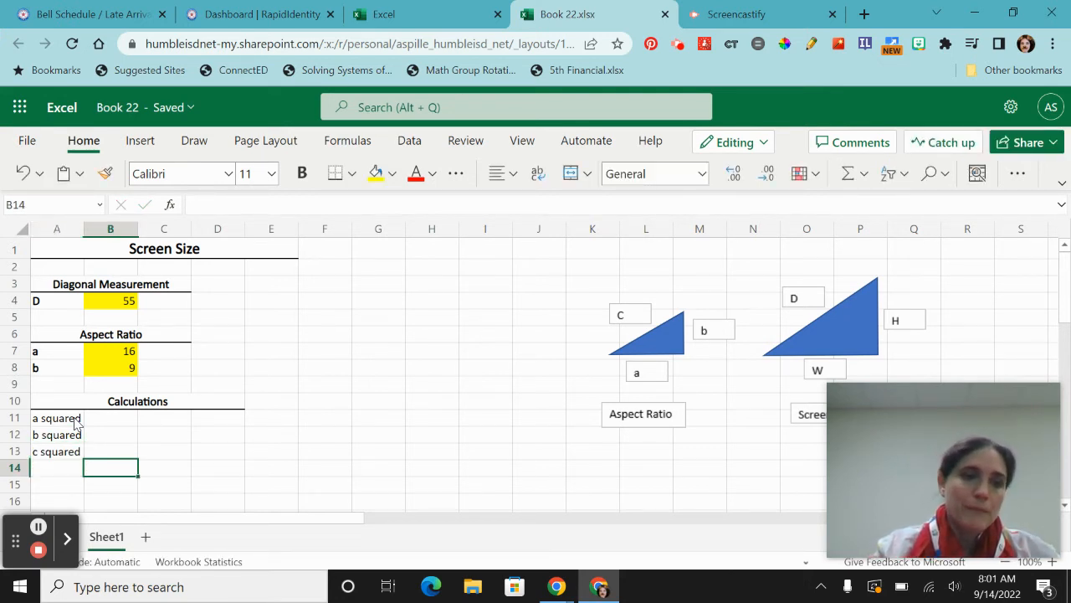
Make the labels "a squared", "b squared" and "c squared" in cells A11 to A13 bold.
key("Left")
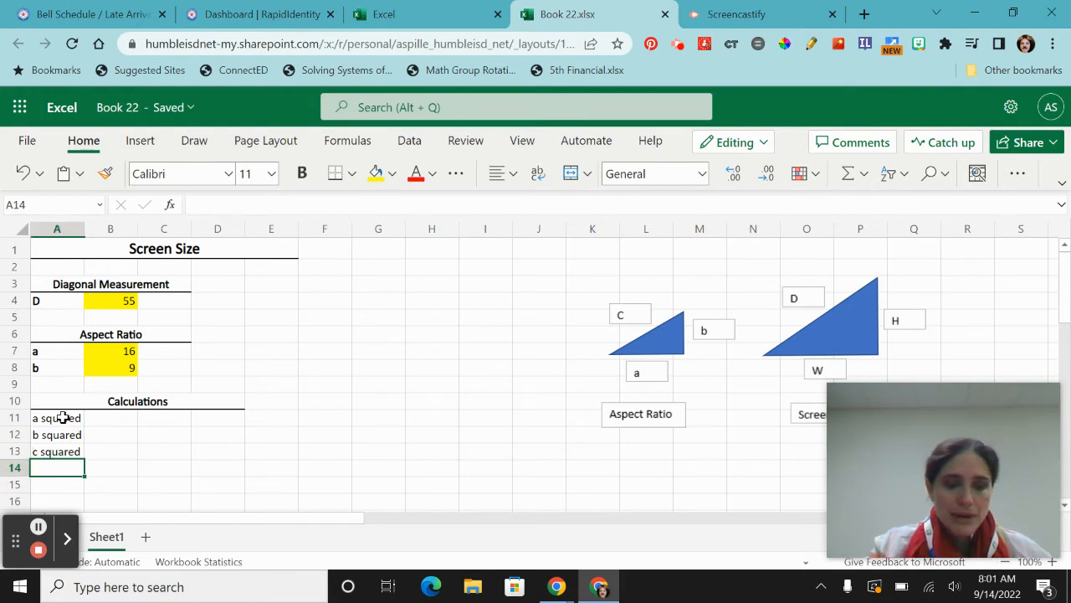
left_click(59, 423)
mouse_move(59, 429)
left_mouse_down()
mouse_move(53, 452)
mouse_move(59, 443)
left_mouse_up()
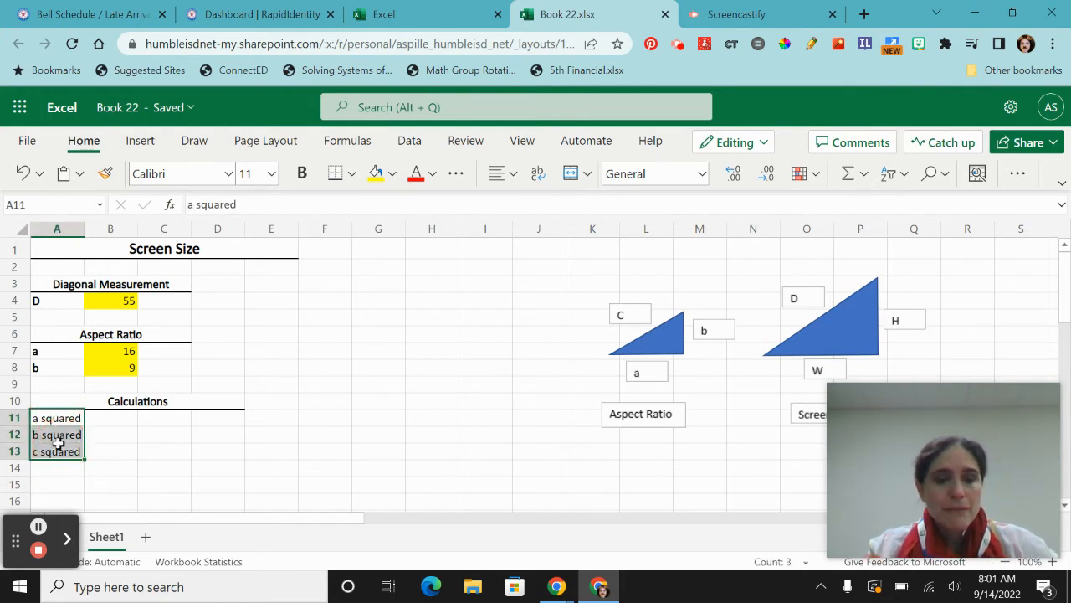
key("ctrl+b")
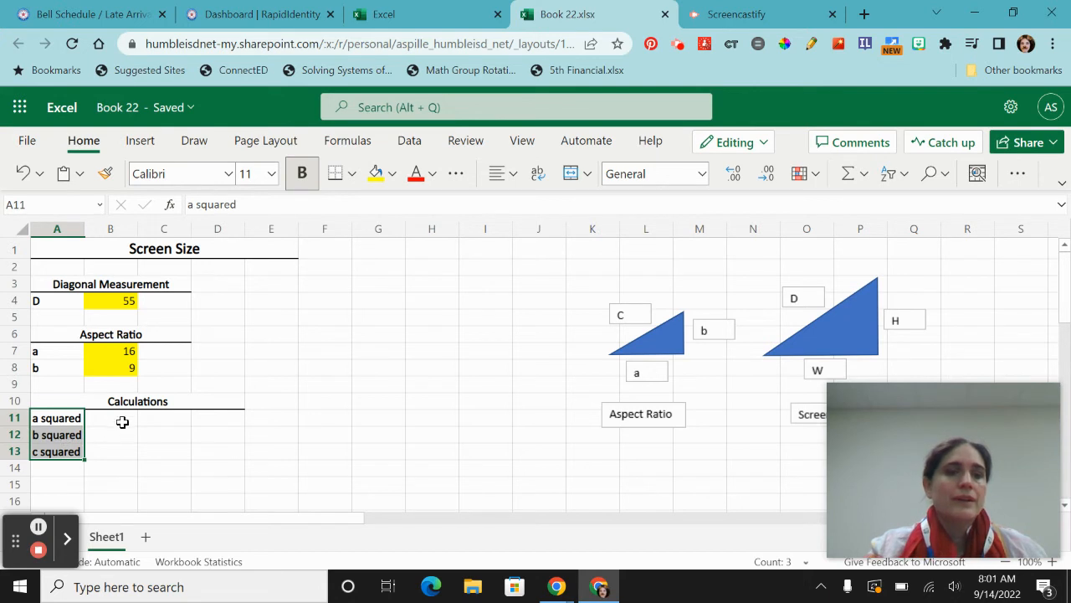
left_click(122, 421)
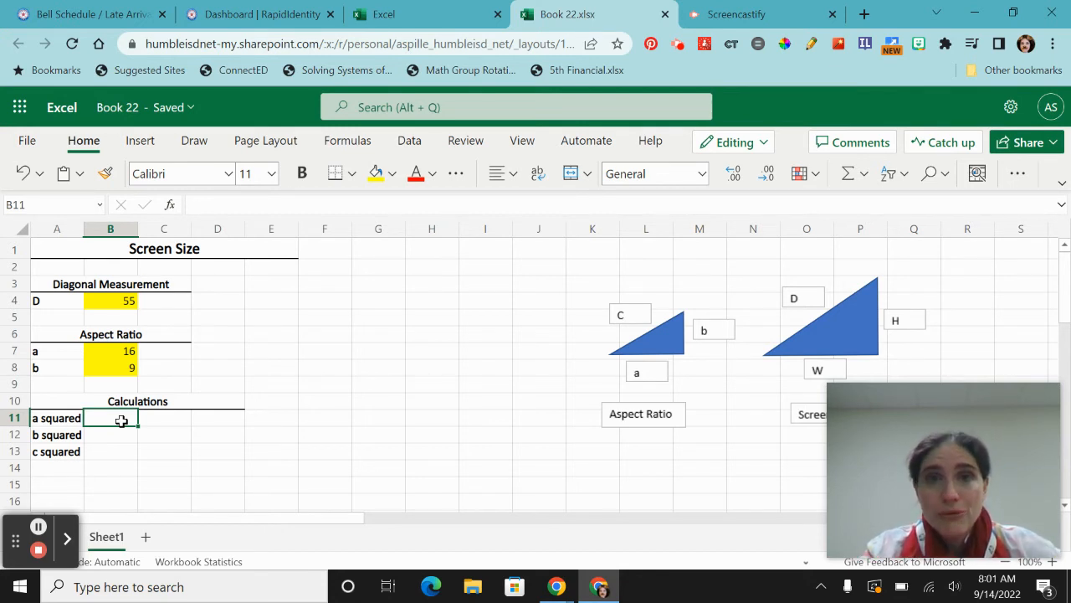
Enter 5+3 without an equals sign in the empty cell F9 as a demonstration.
left_click(323, 373)
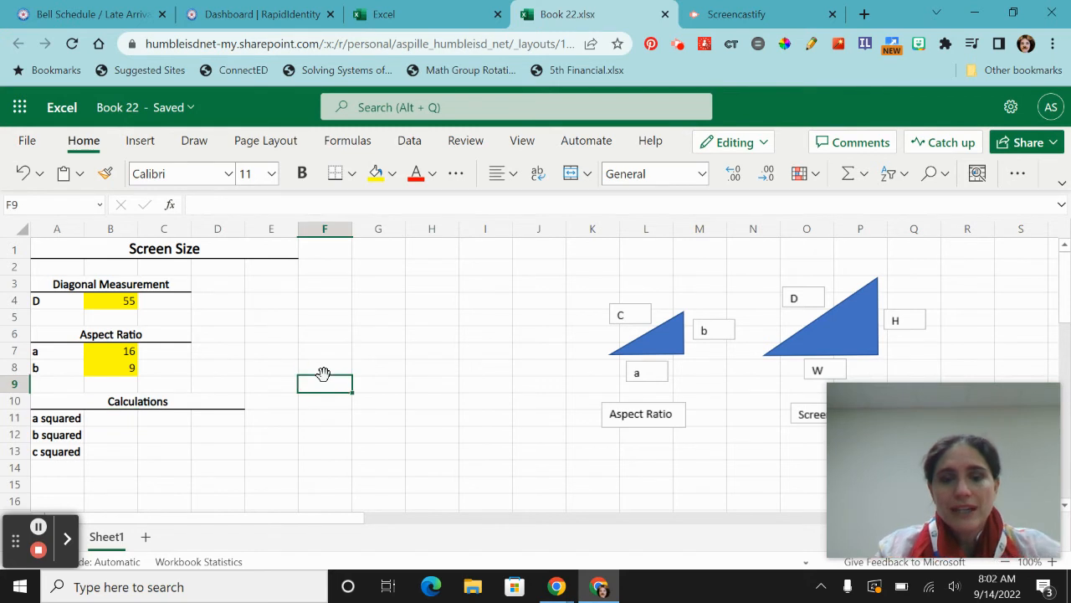
type("5+3")
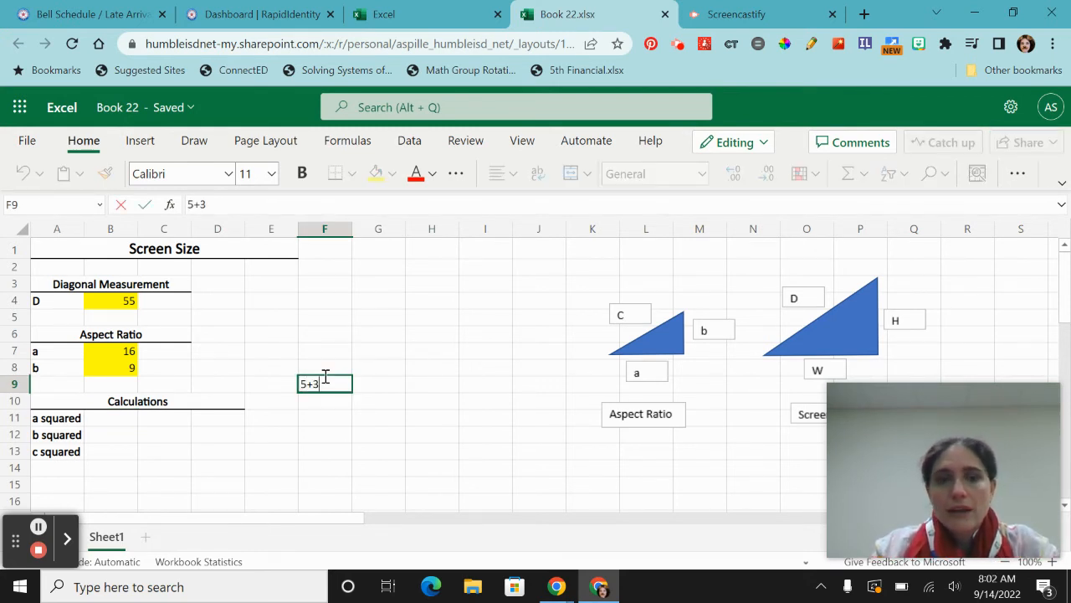
key("Return")
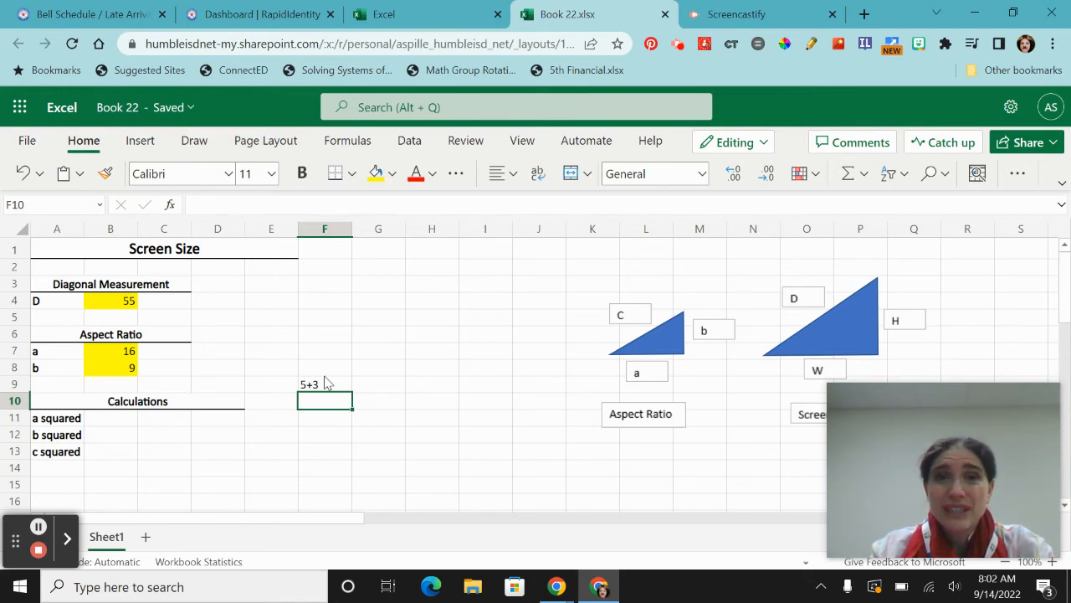
Replace the entry in F9 with the demonstration formula =5+3 and clear the cell again.
left_click(326, 382)
key("BackSpace")
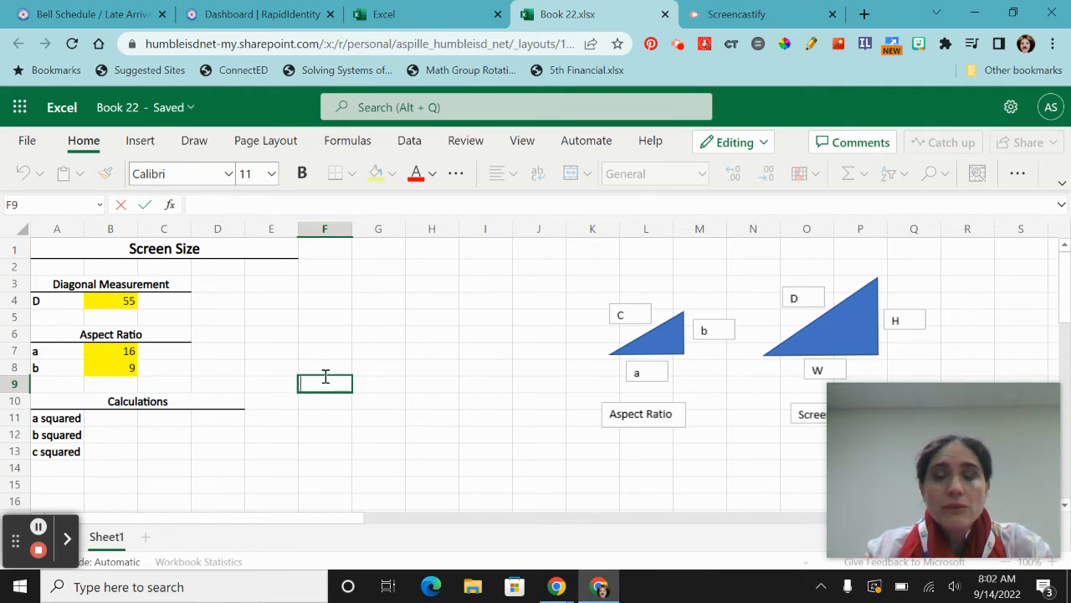
type("=")
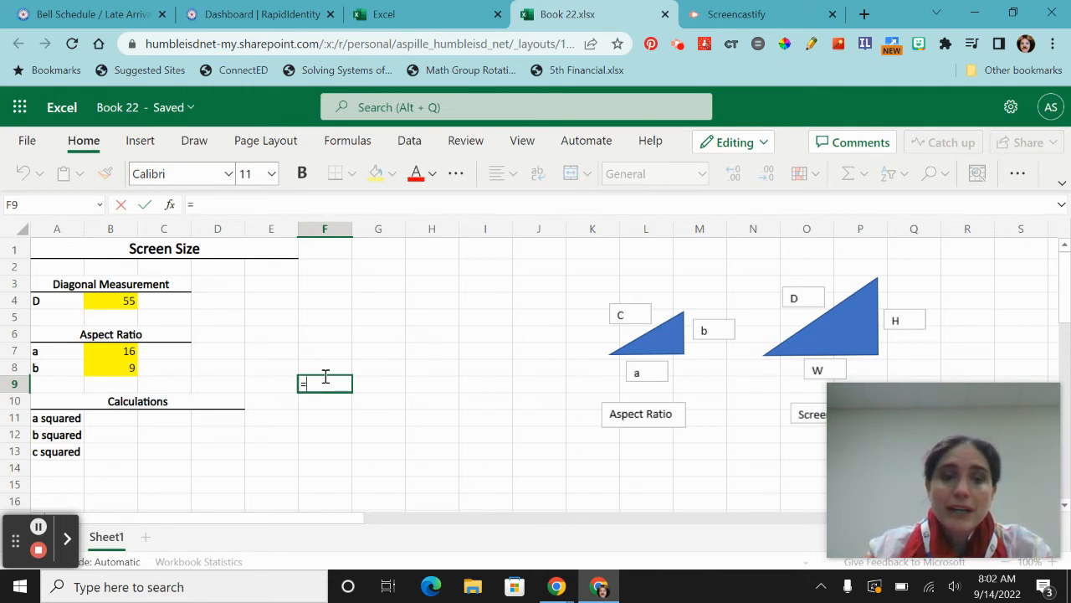
type("5+")
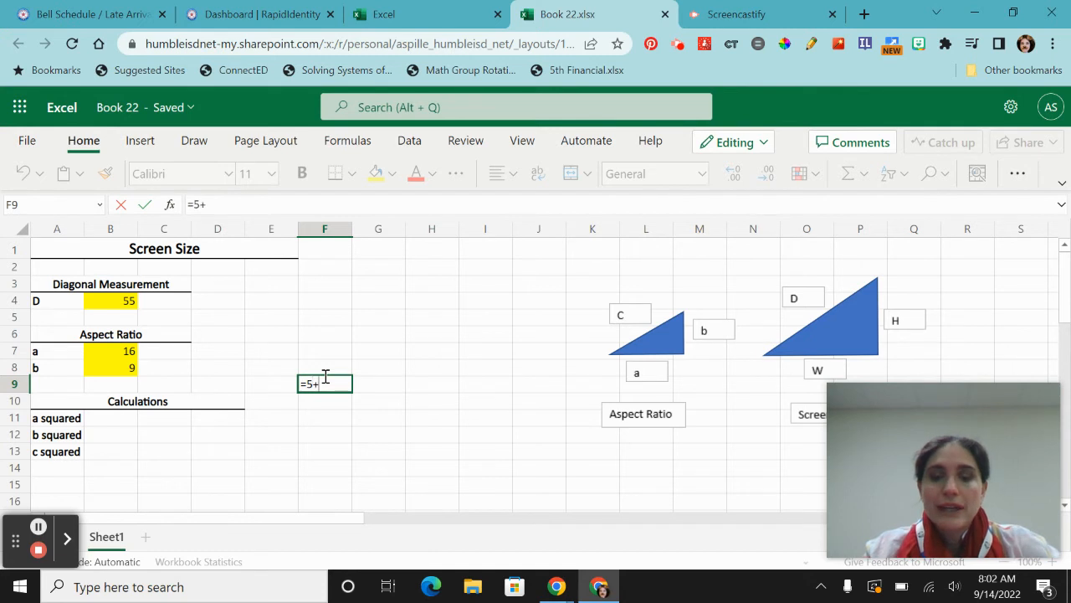
type("3")
key("Return")
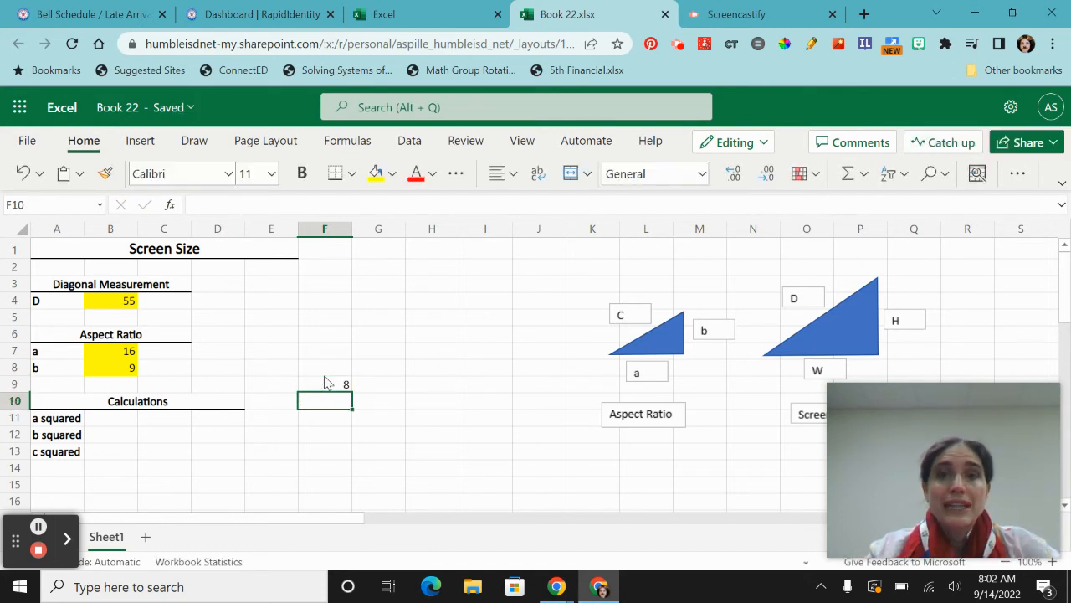
left_click(325, 381)
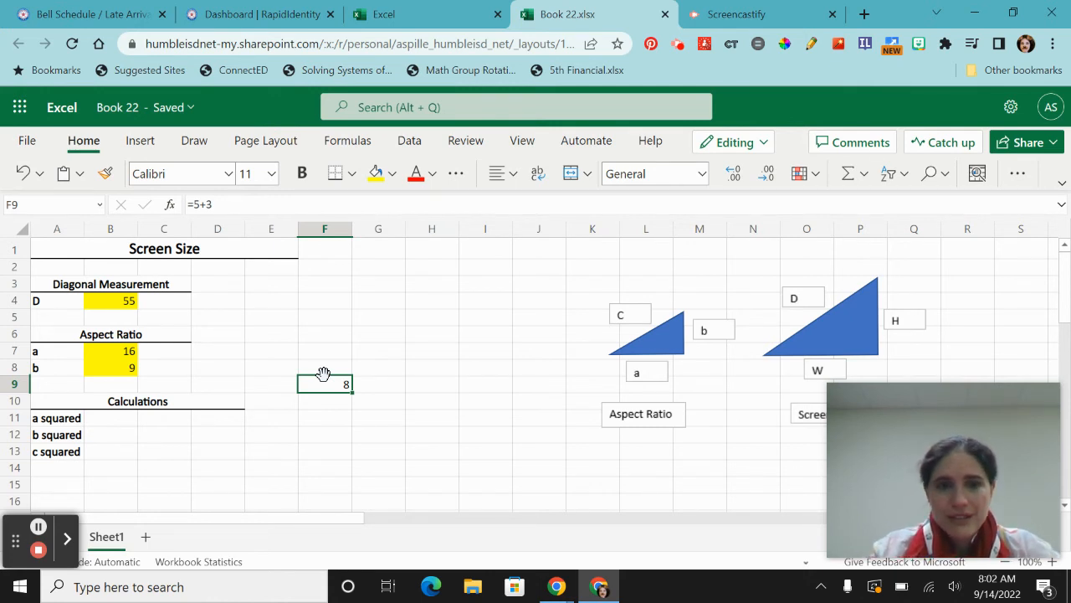
key("Delete")
Enter the formula =B7^2 in cell B11 to calculate a squared from the aspect ratio.
key("Down")
key("Down")
key("Left")
key("Left")
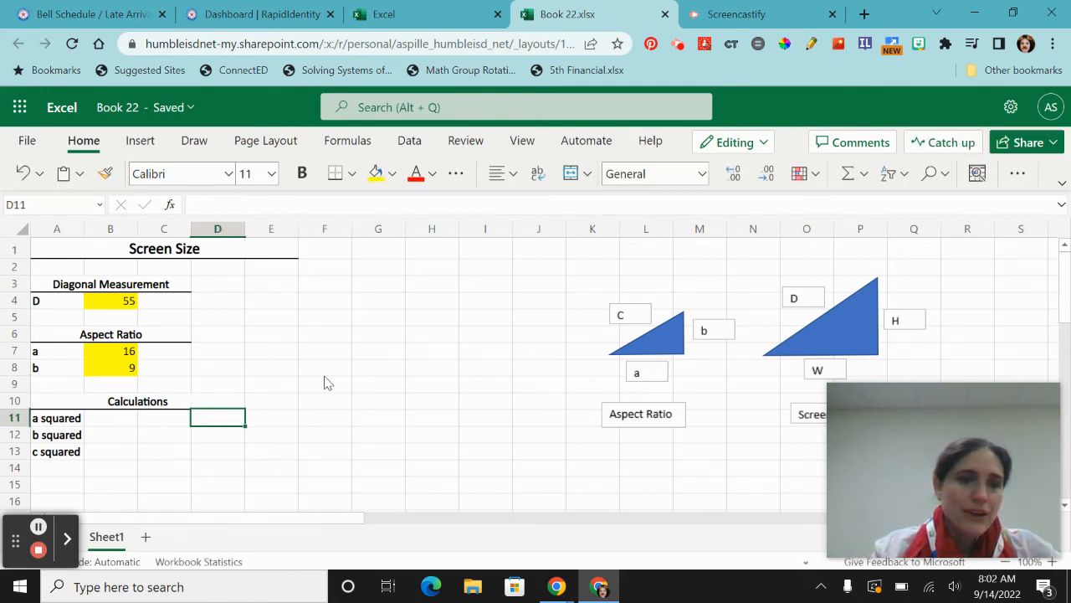
key("Left")
key("Left")
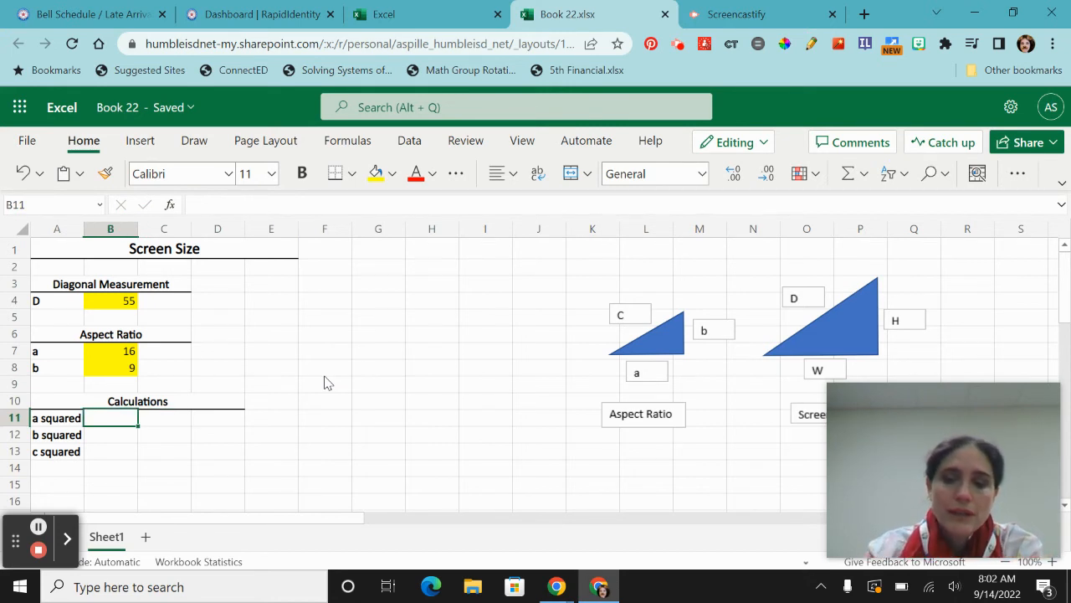
type("=")
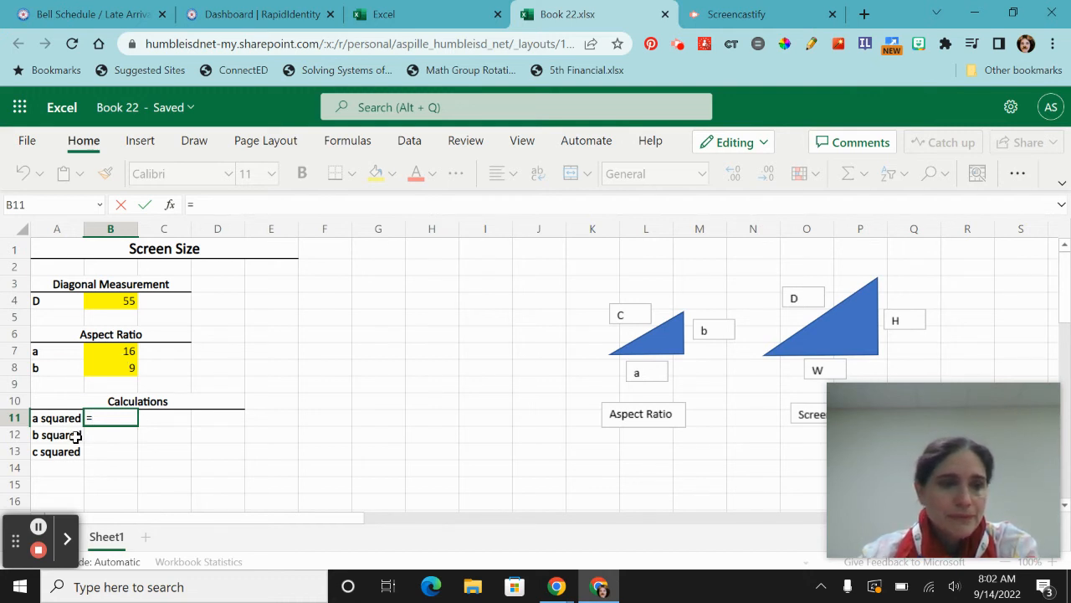
left_click(67, 540)
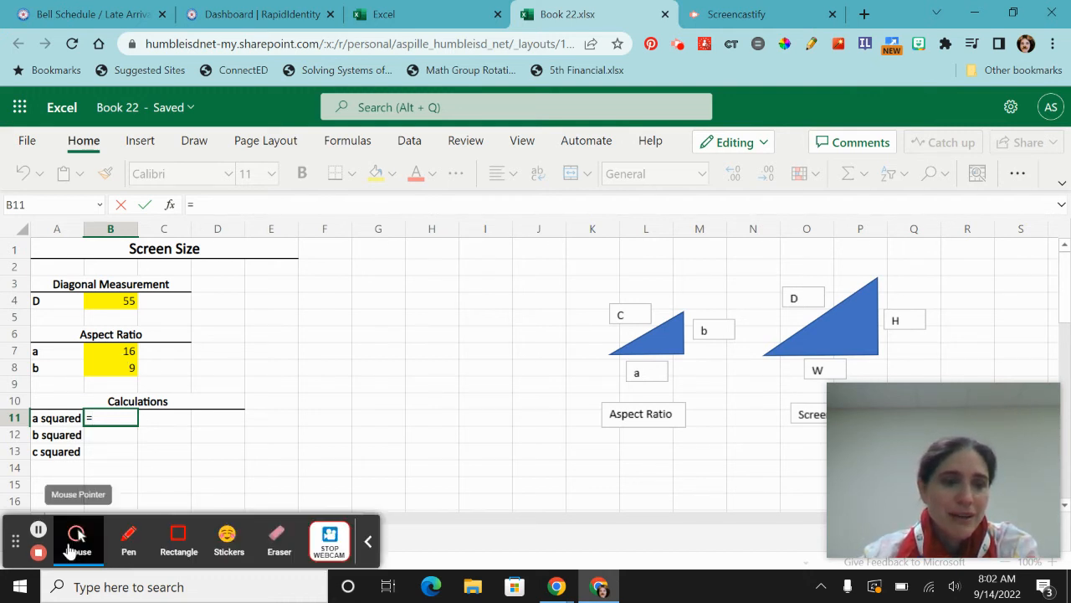
left_click(368, 541)
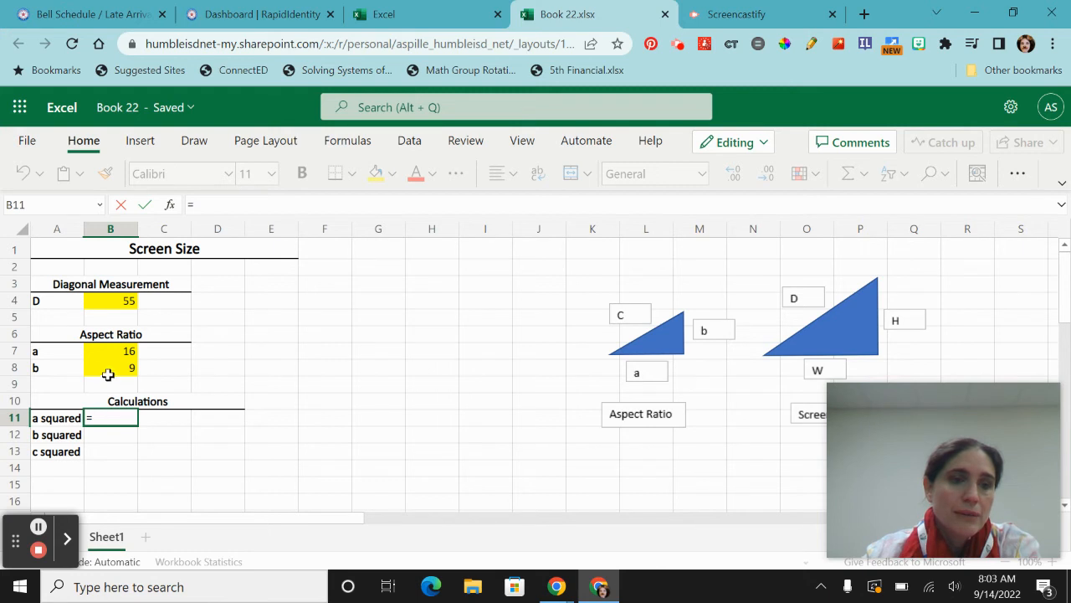
left_click(111, 351)
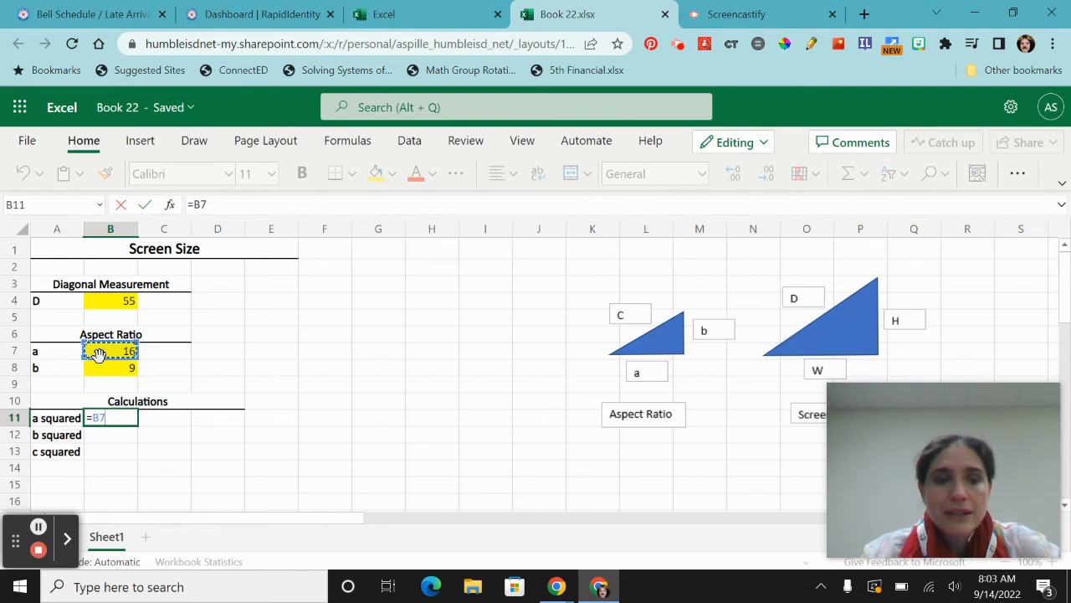
type("^")
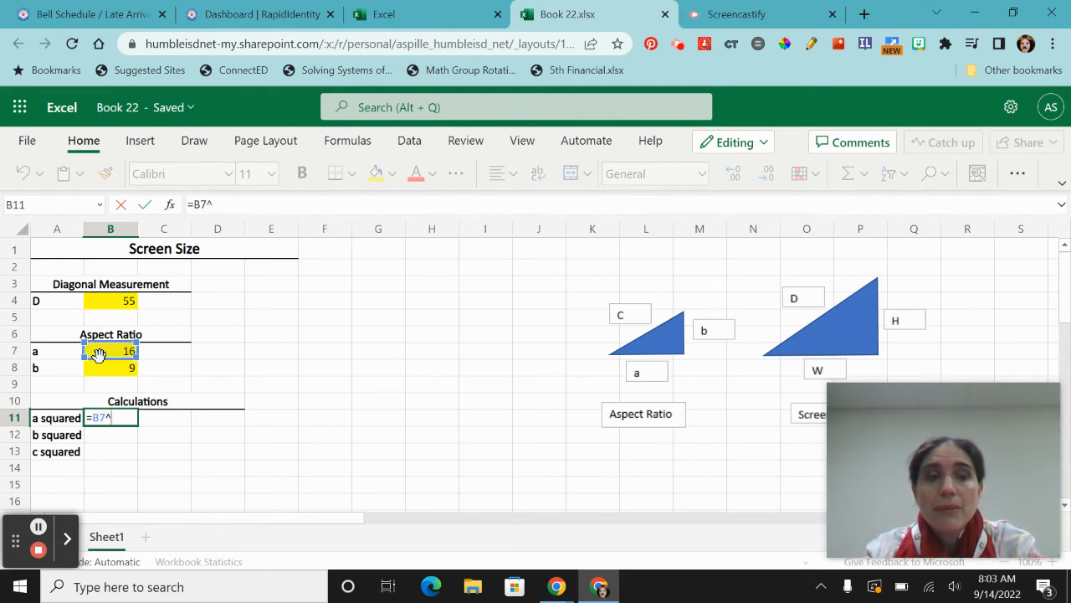
type("2")
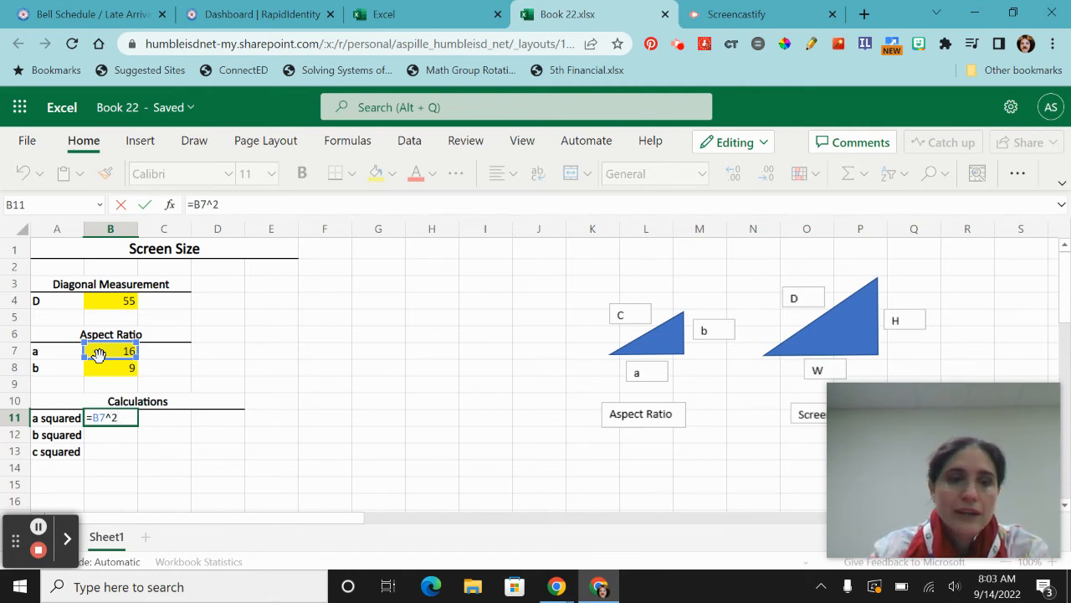
key("Return")
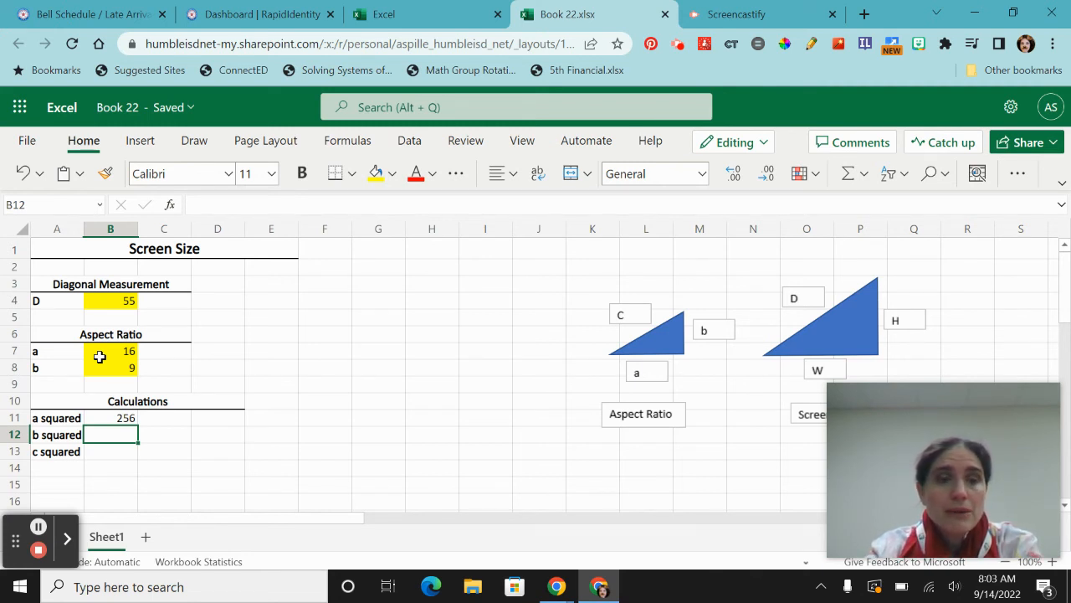
Enter the formula =B8^2 in cell B12 to calculate b squared from the aspect ratio.
type("=")
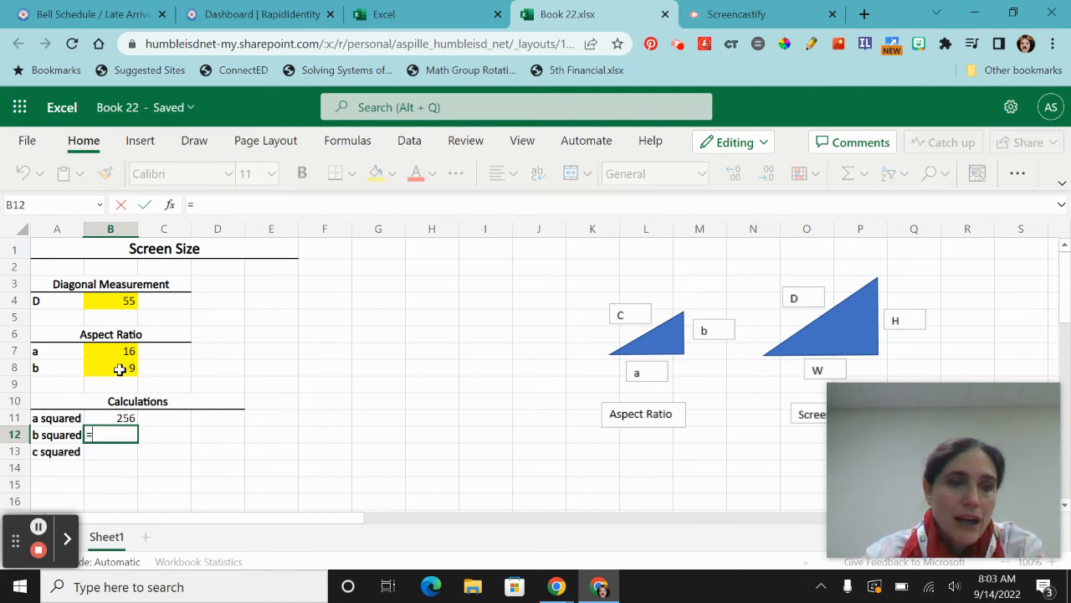
left_click(110, 369)
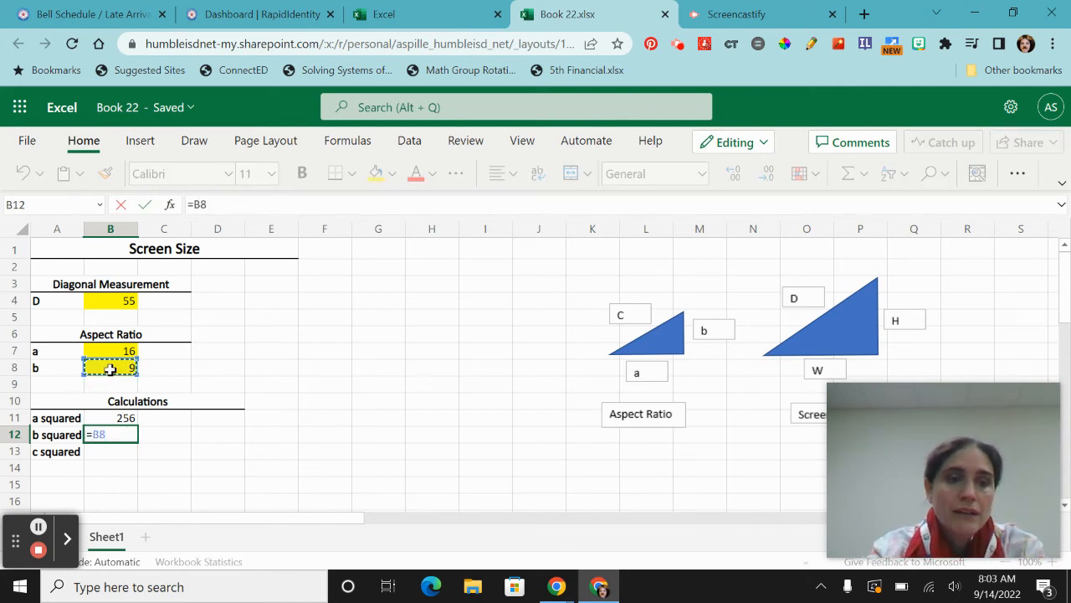
type("^")
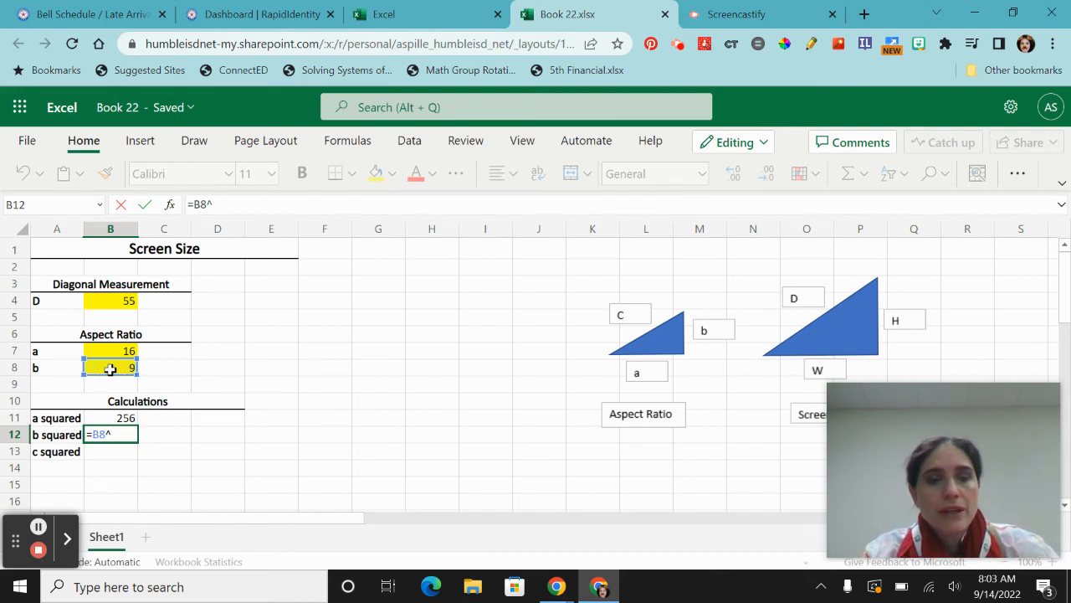
type("2")
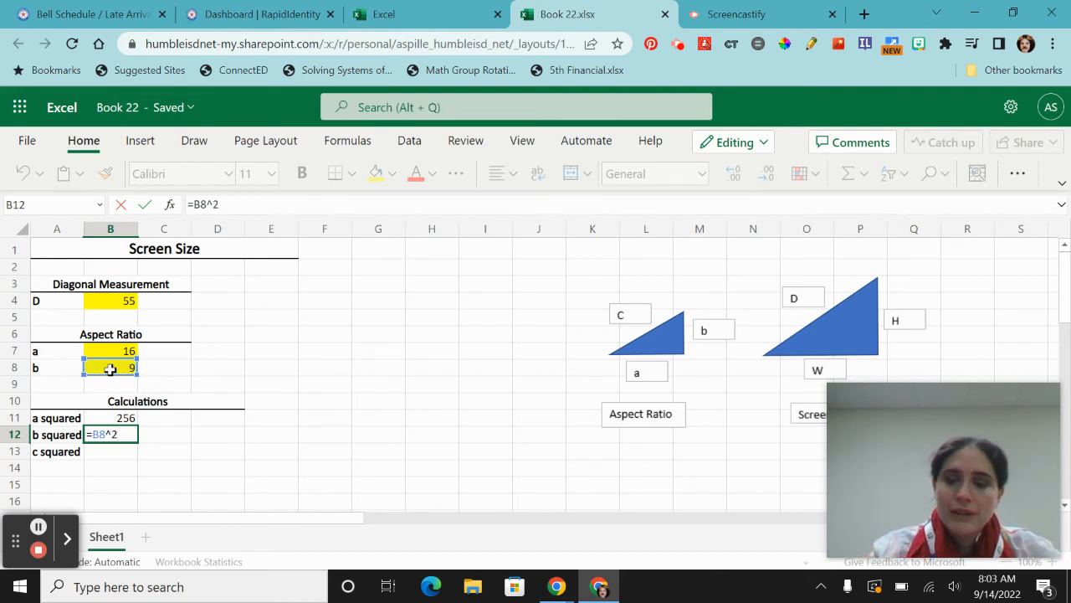
key("Return")
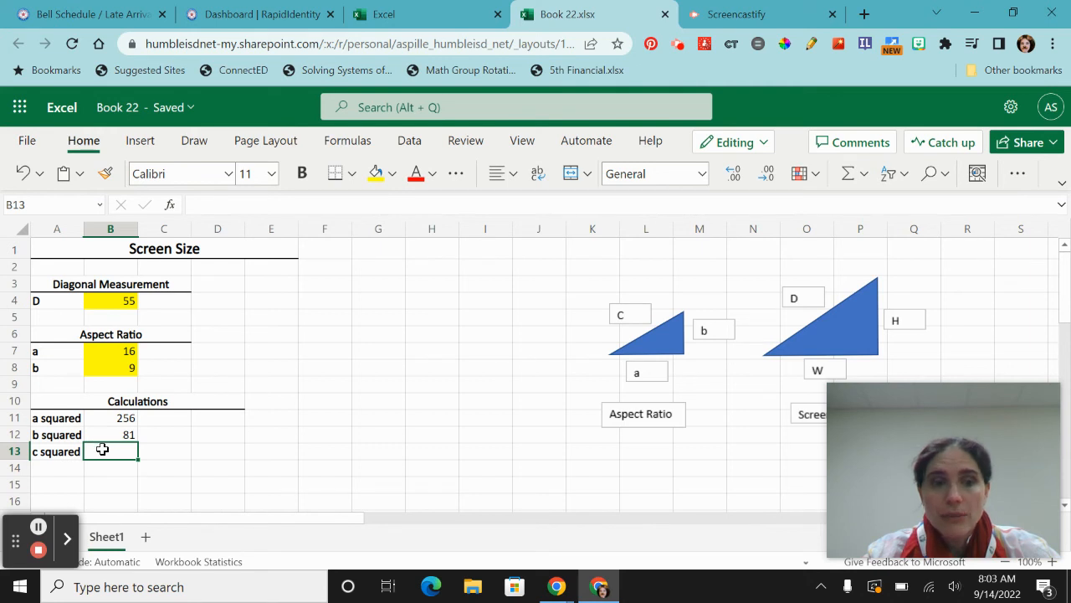
Enter the formula =B11+B12 in cell B13 to calculate c squared.
type("=")
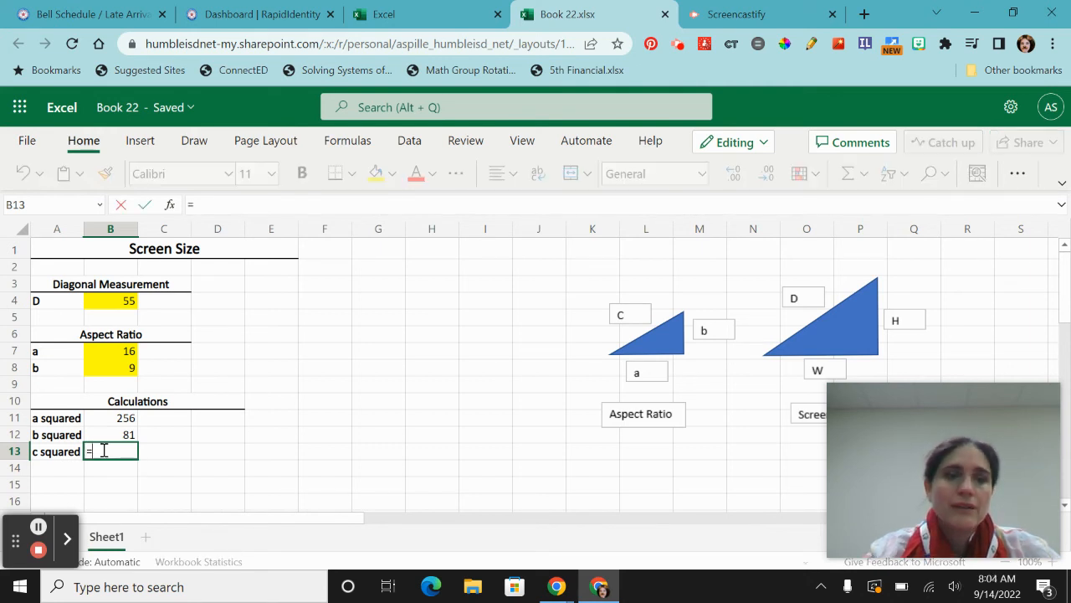
left_click(102, 419)
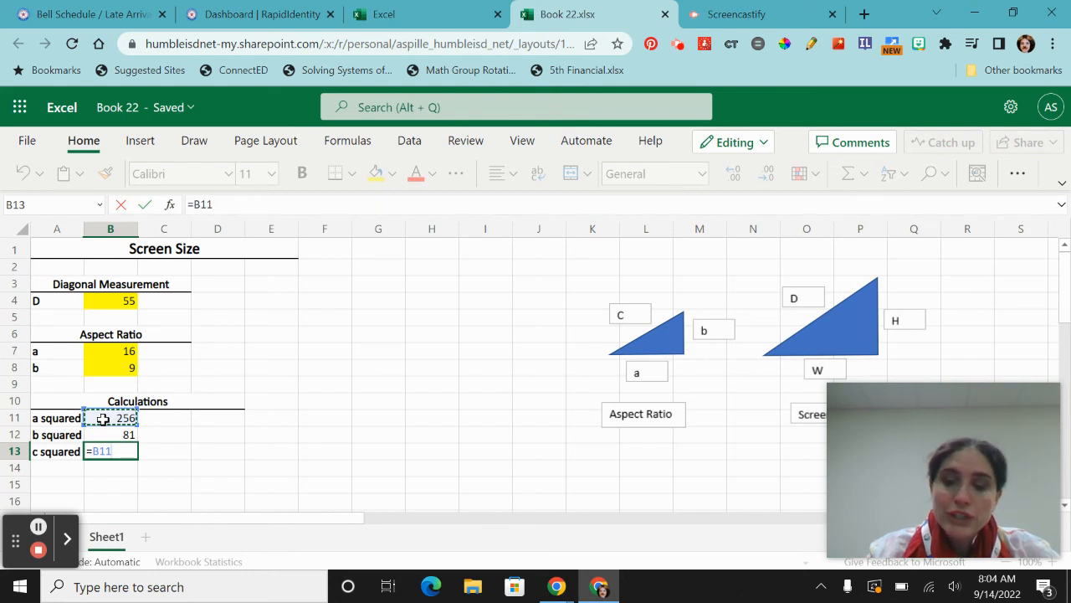
type("+")
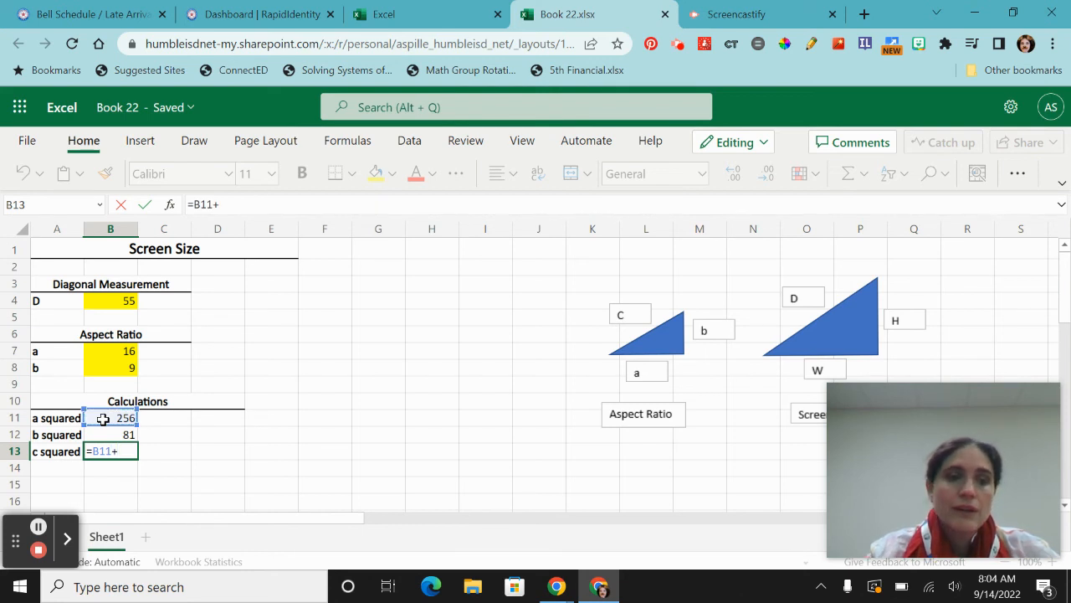
left_click(109, 434)
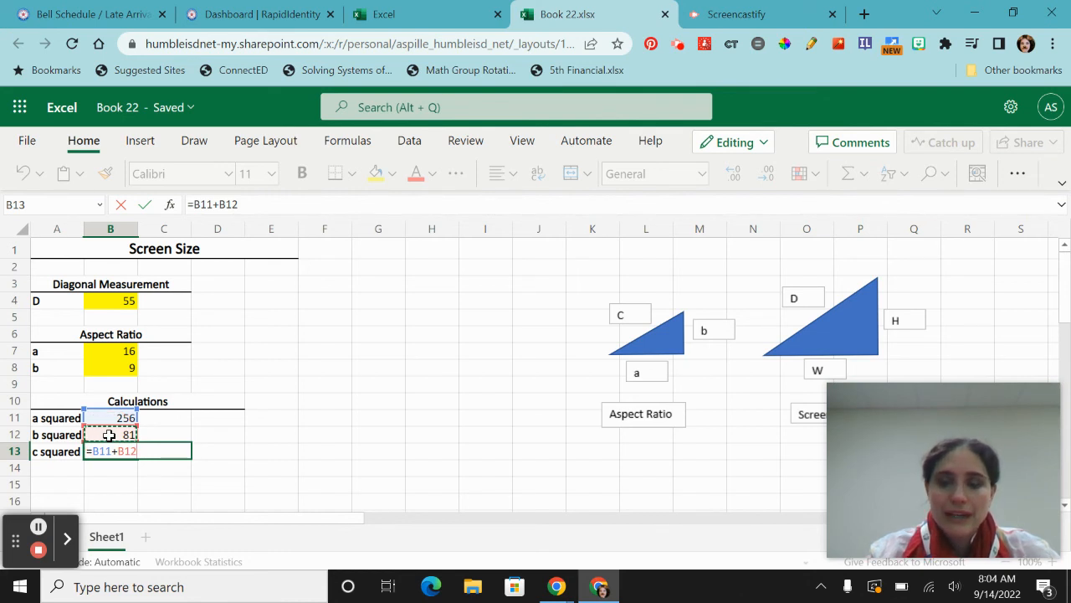
key("Return")
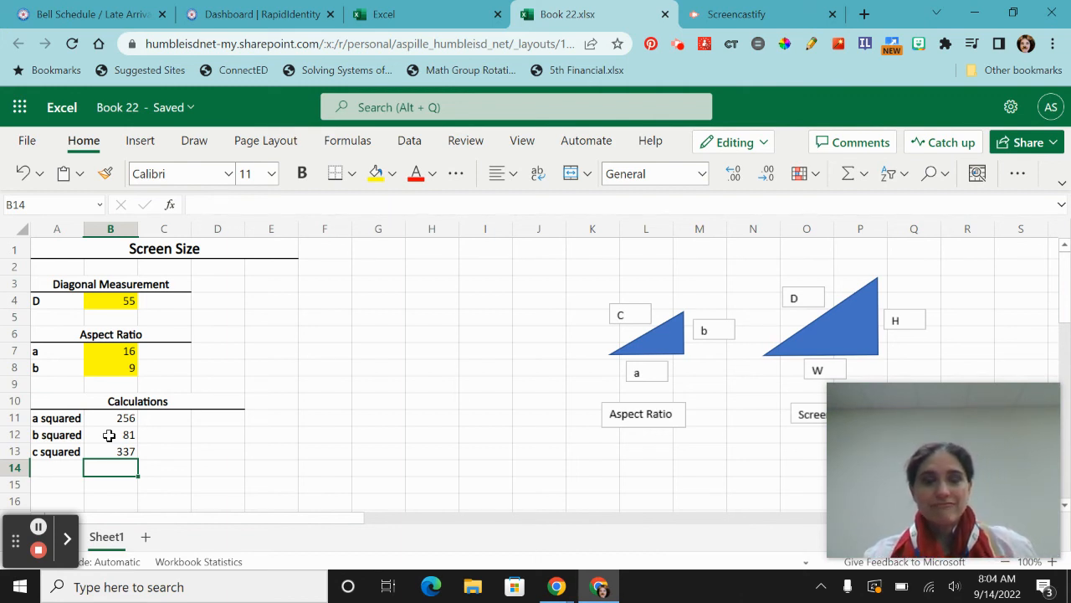
Add a bold label "C" in cell A14 below "c squared".
key("Left")
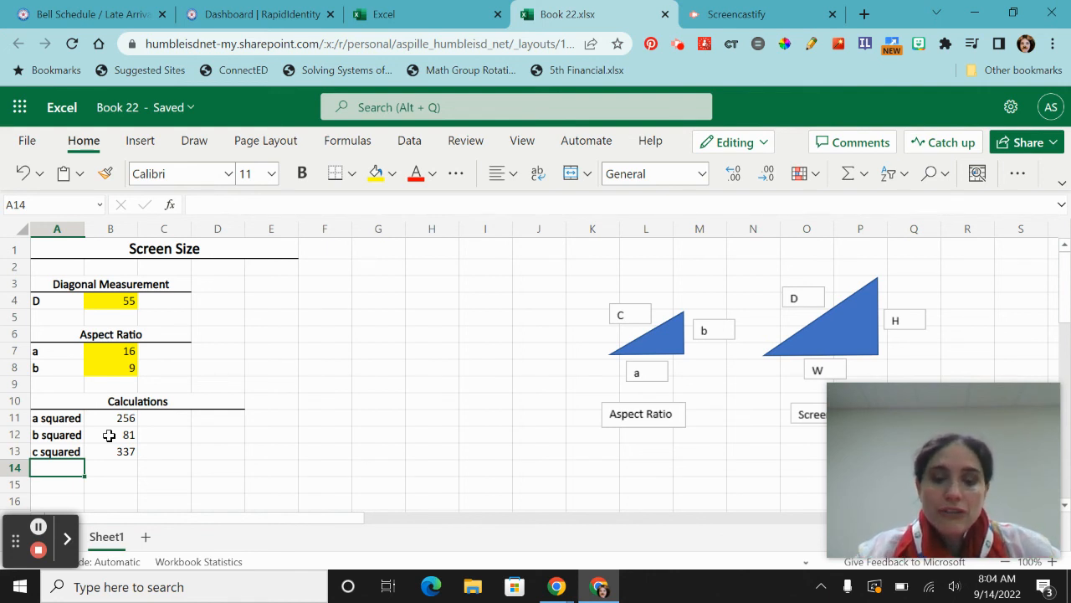
type("C")
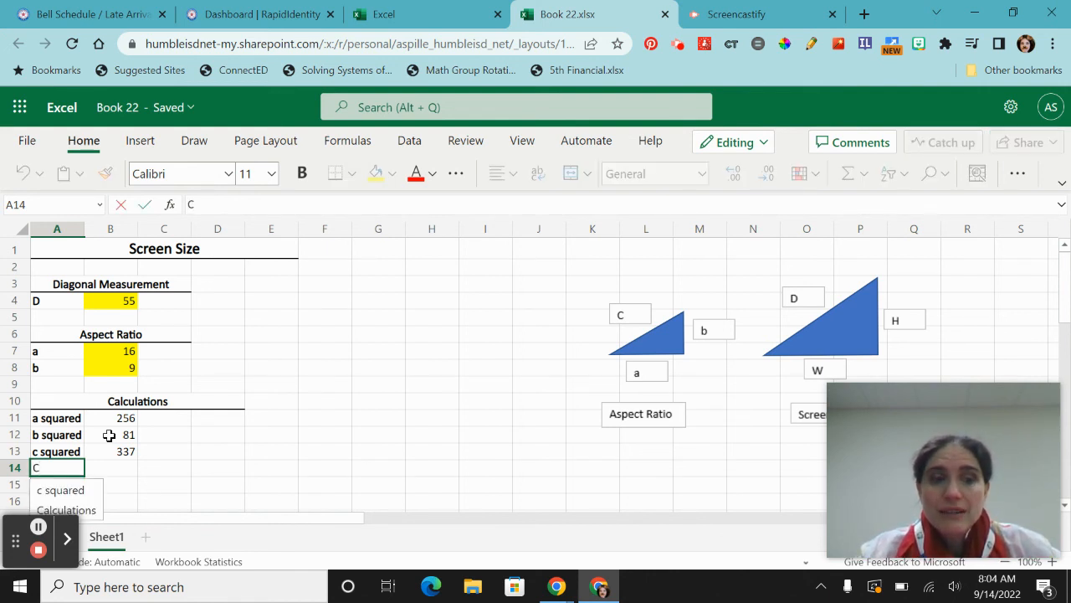
key("Return")
key("Up")
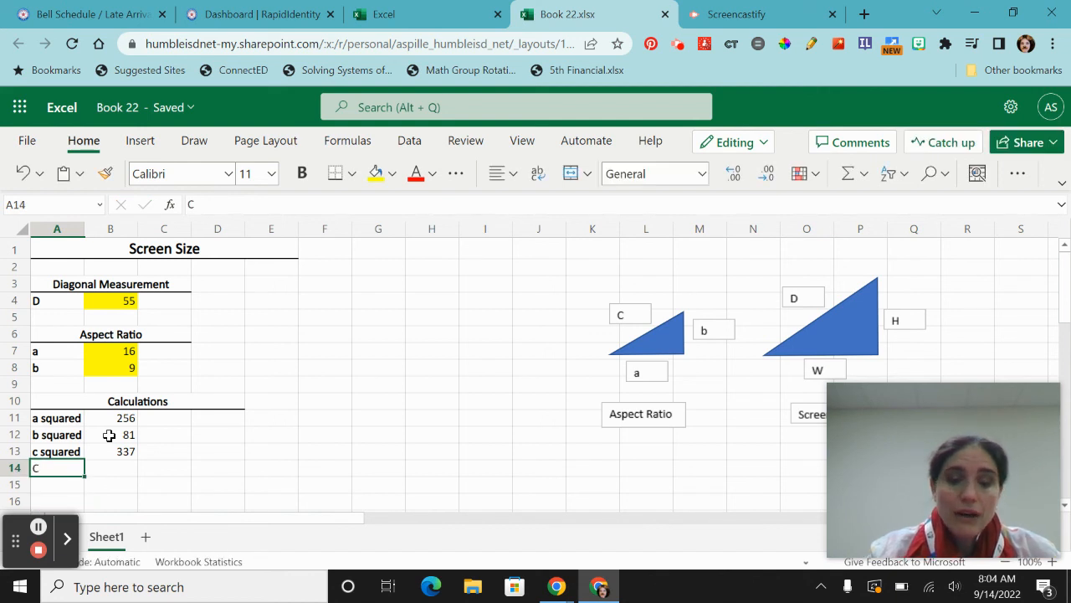
key("ctrl+b")
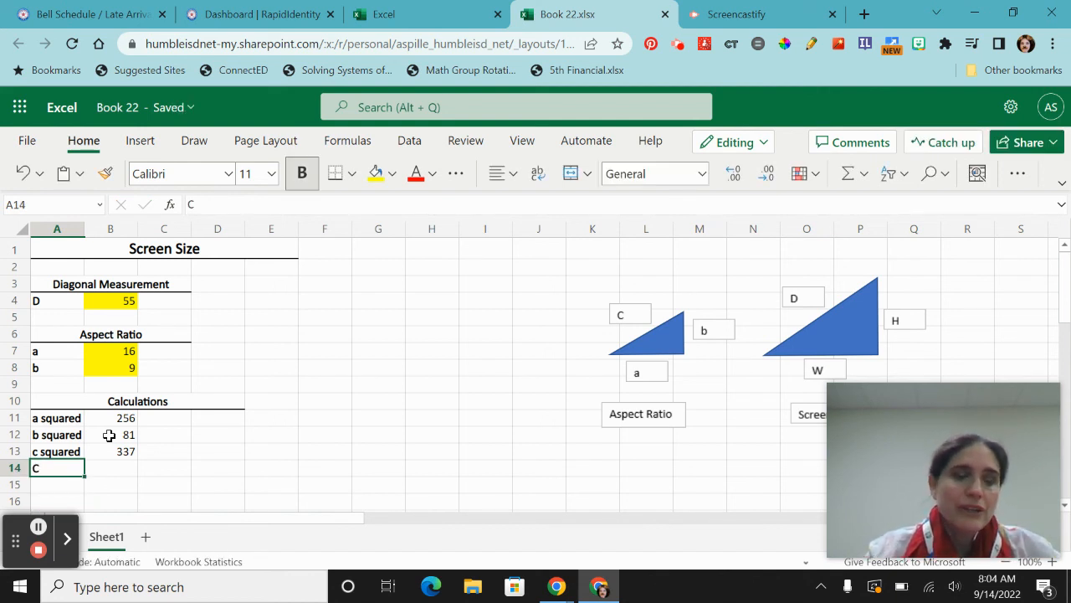
Enter the formula =sqrt(B13) in cell B14 to calculate C from c squared.
left_click(121, 450)
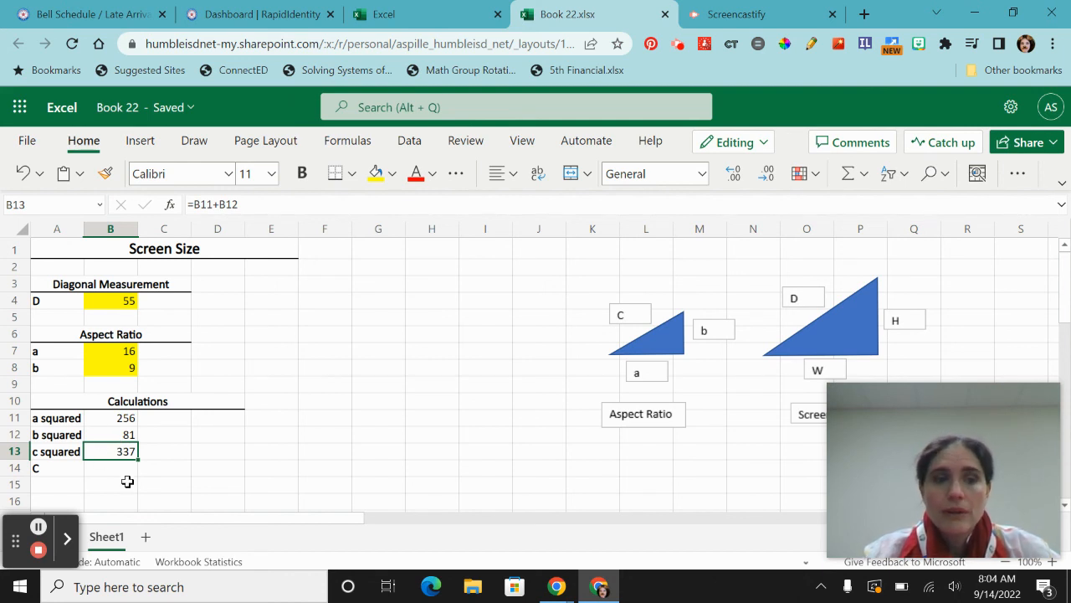
key("Return")
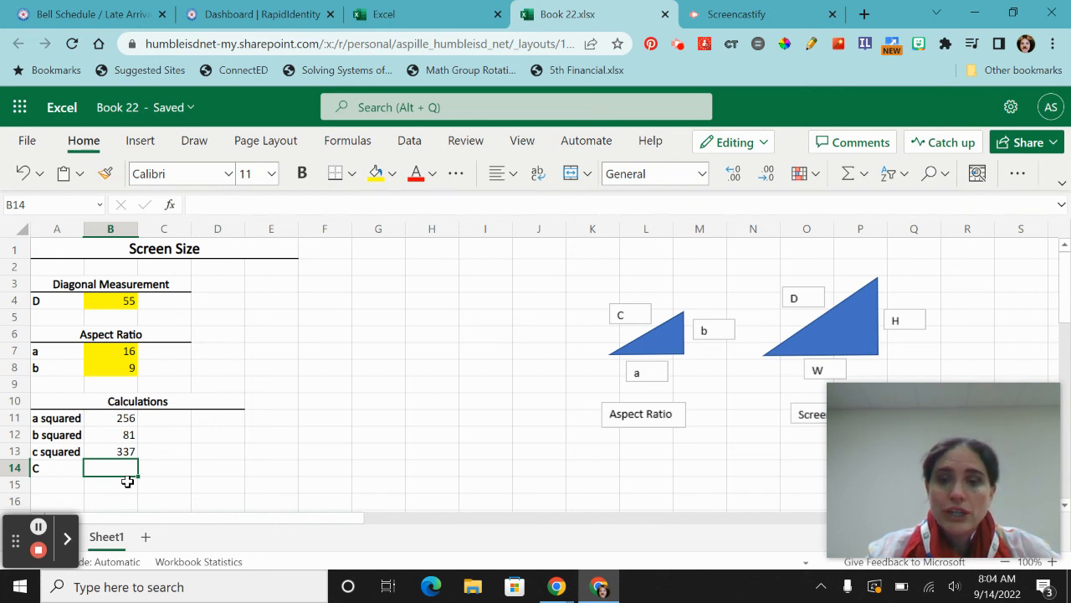
type("=")
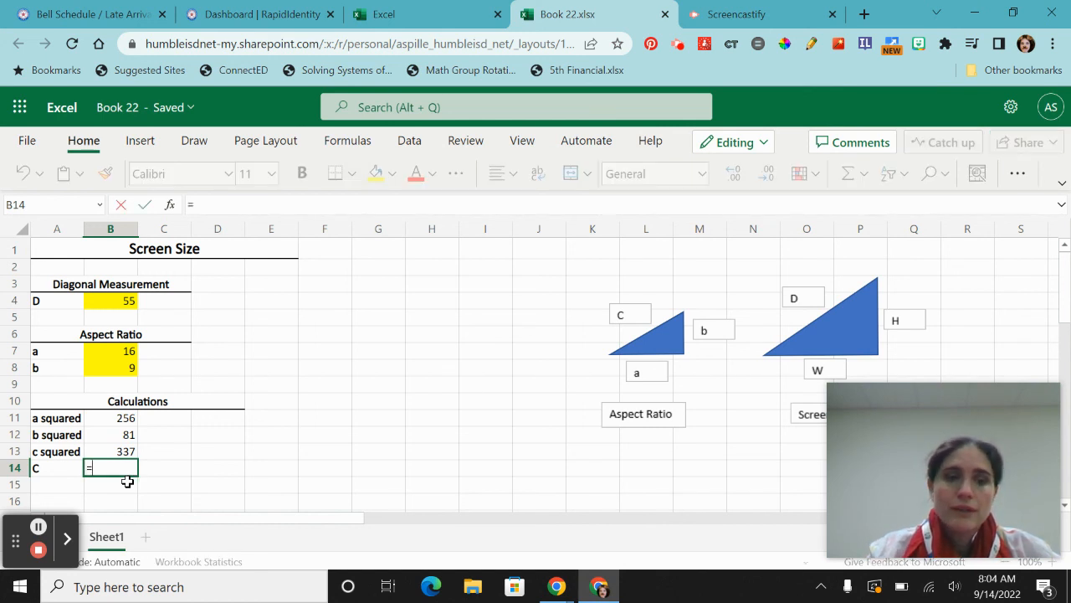
type("sqrt")
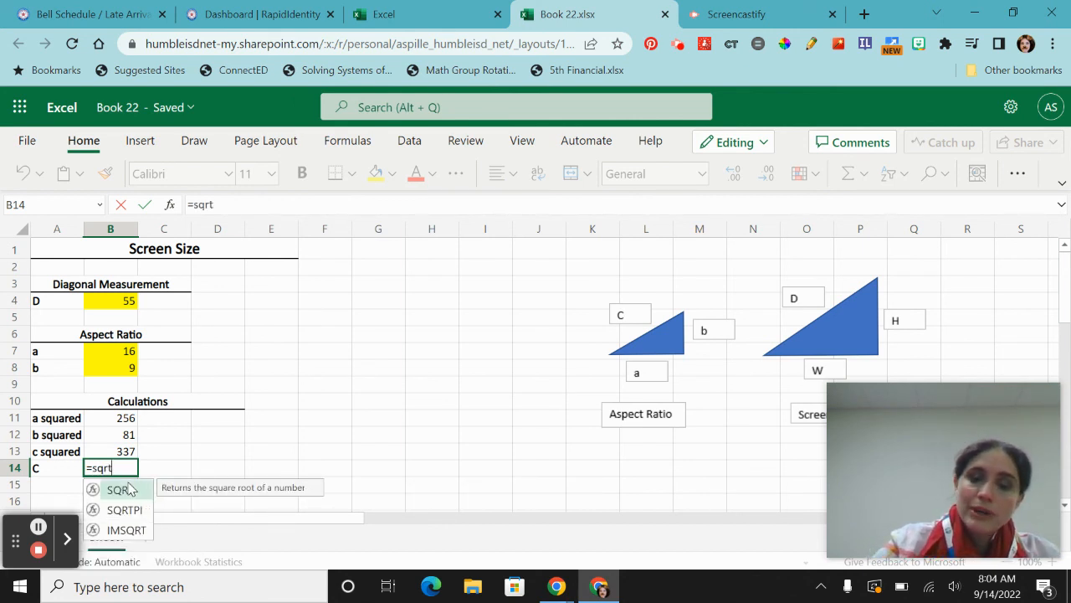
type("(")
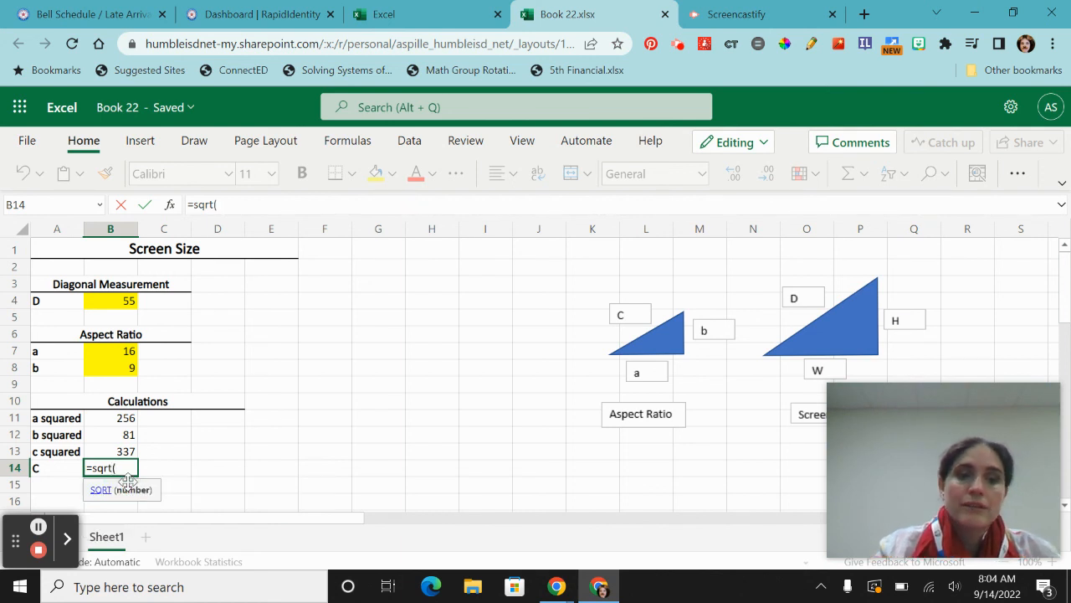
left_click(106, 449)
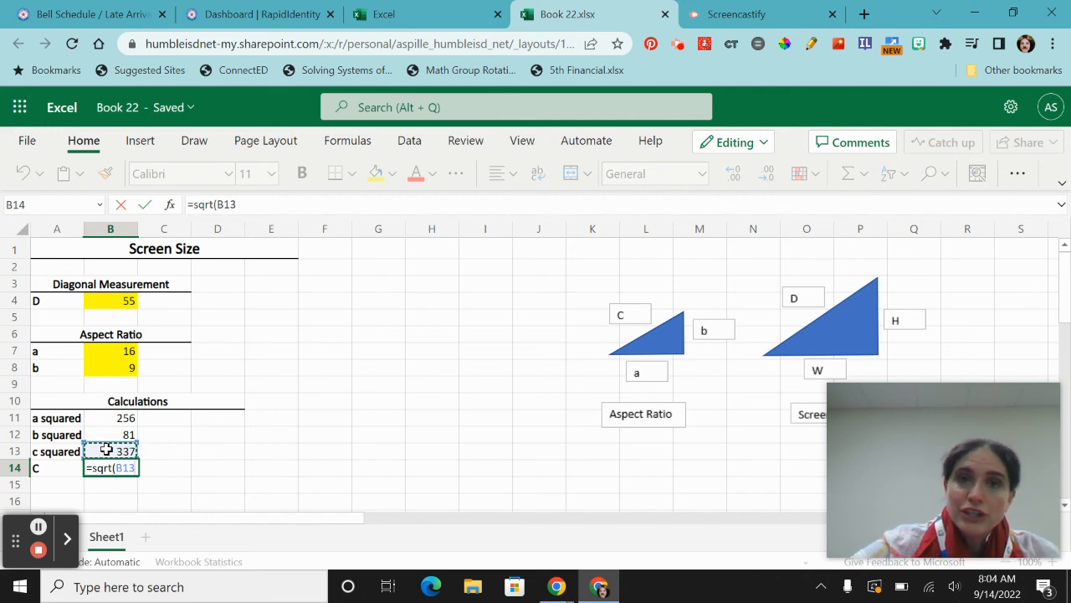
type(")")
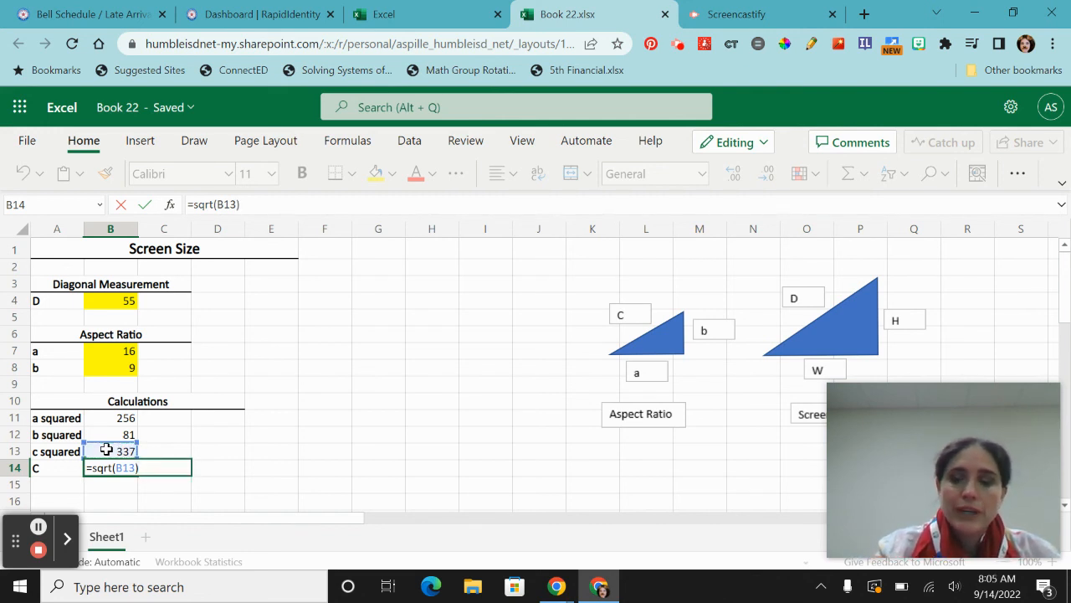
key("Return")
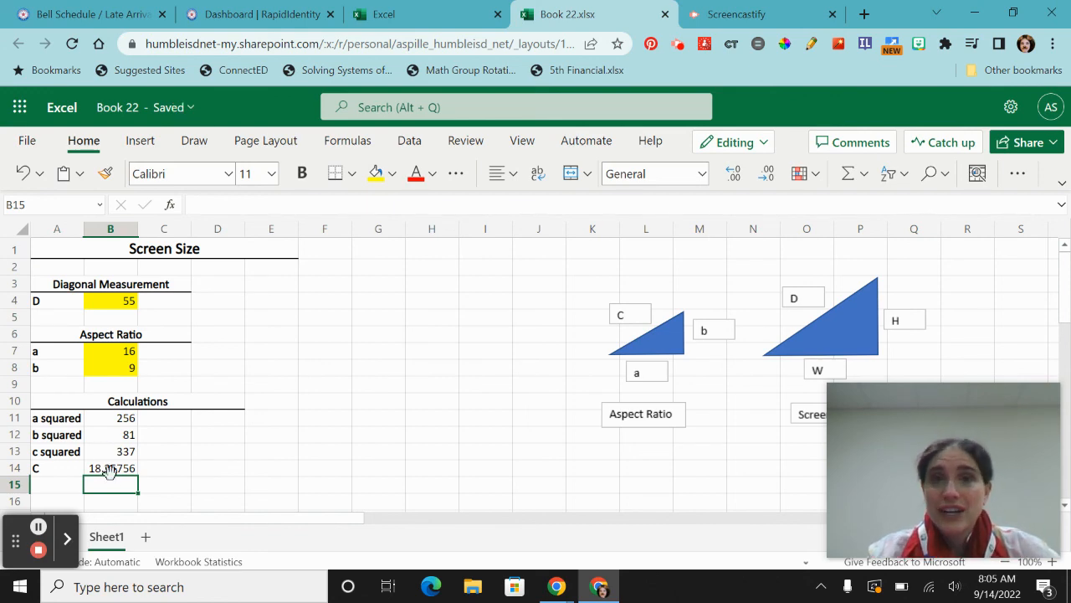
scroll(284, 438, "down", 6)
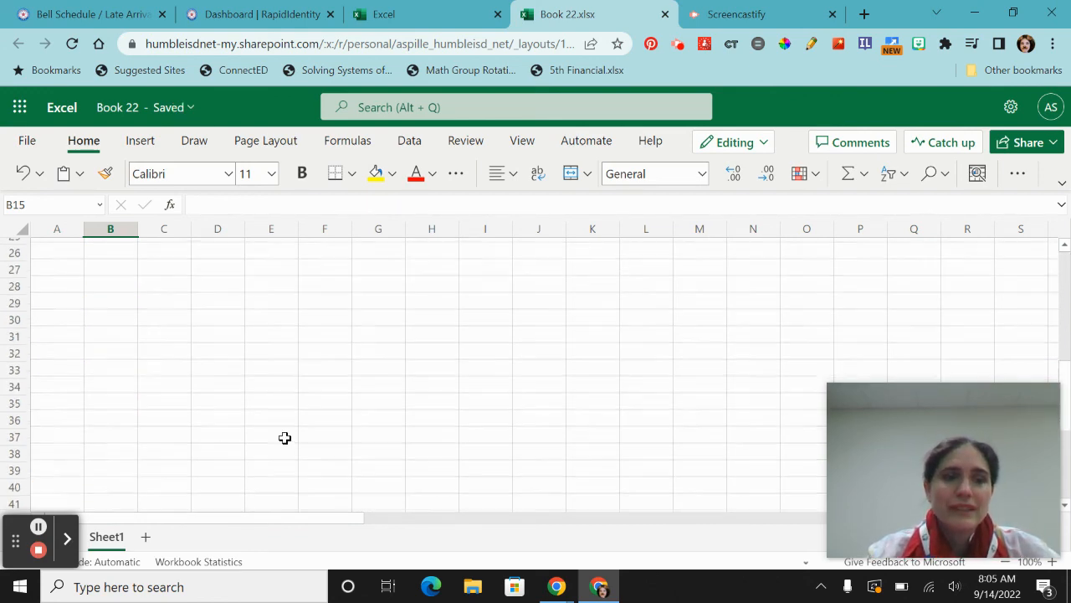
scroll(284, 438, "up", 5)
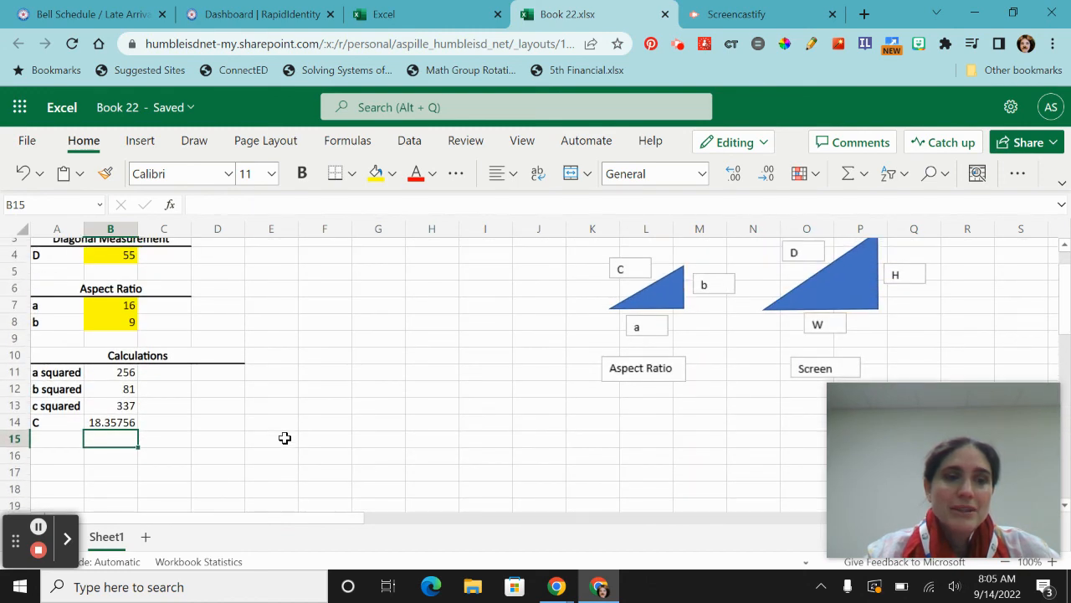